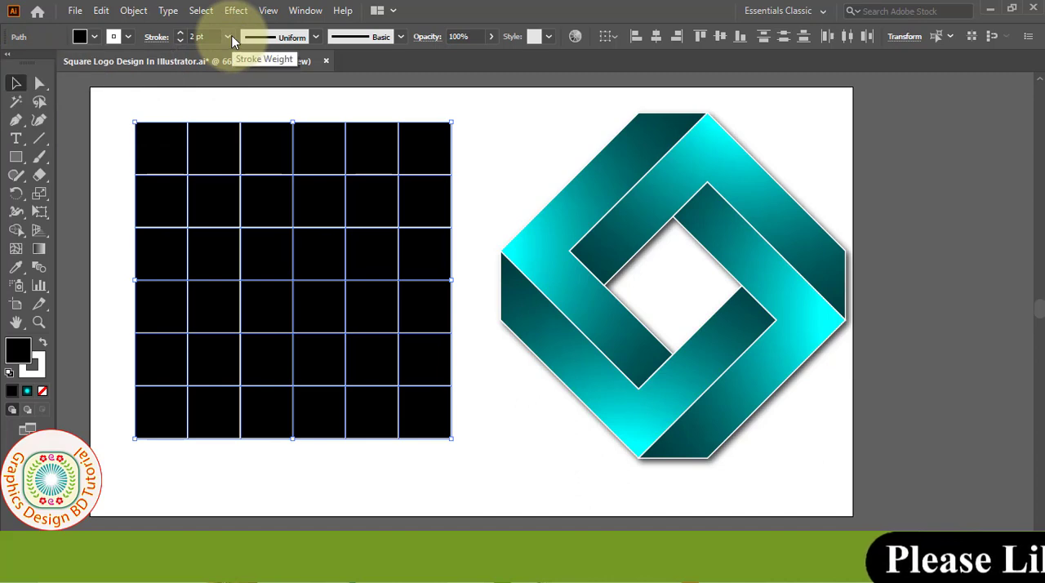
Step: Set the selected square grid's stroke weight to 2 pt and deselect the grid
click(230, 37)
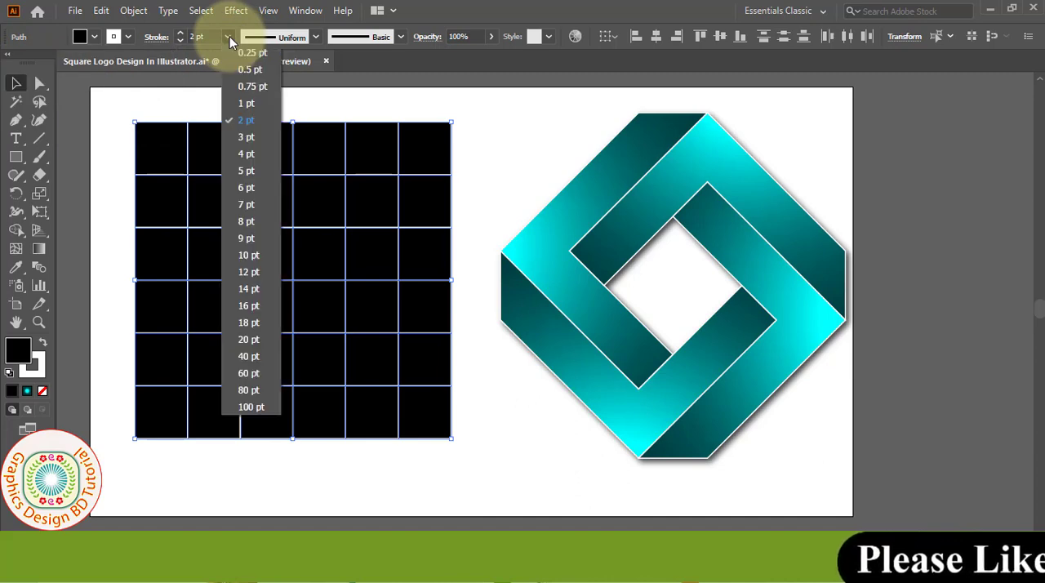
click(246, 121)
click(115, 133)
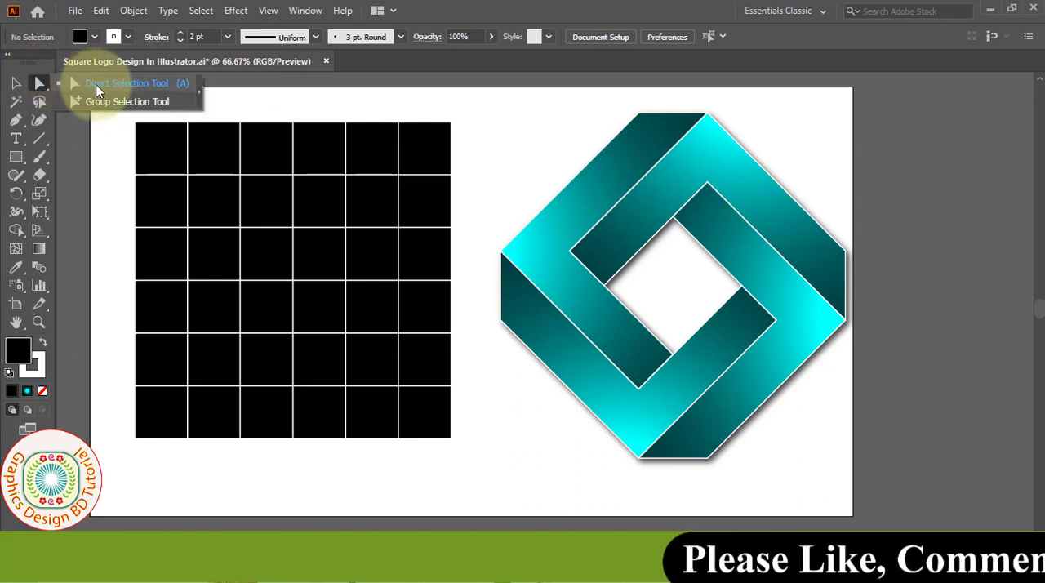
Step: Select the four outermost corner anchor points of the grid together and clear them to cut the corners diagonally
shift+click(136, 122)
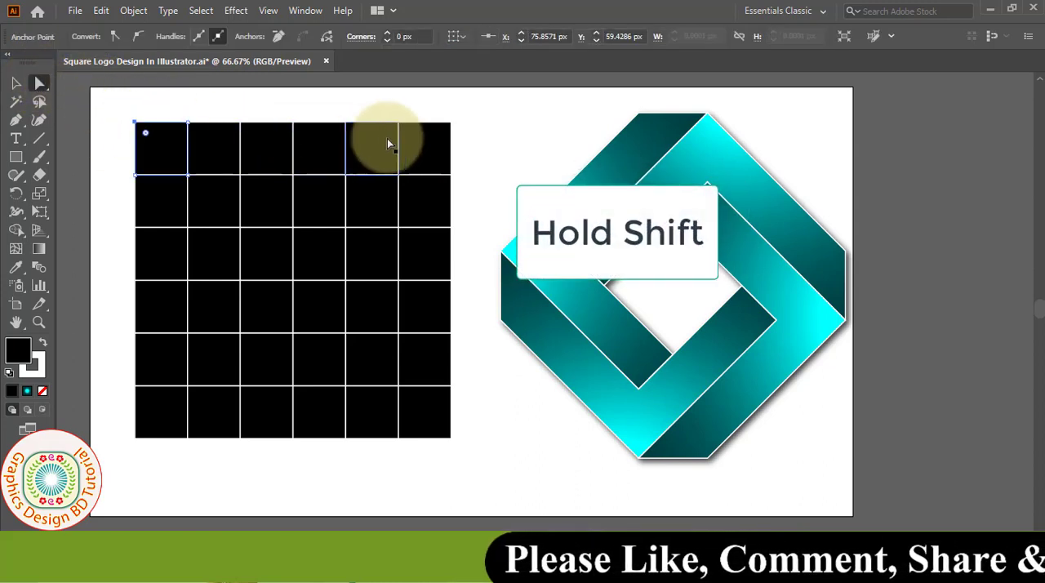
shift+click(451, 122)
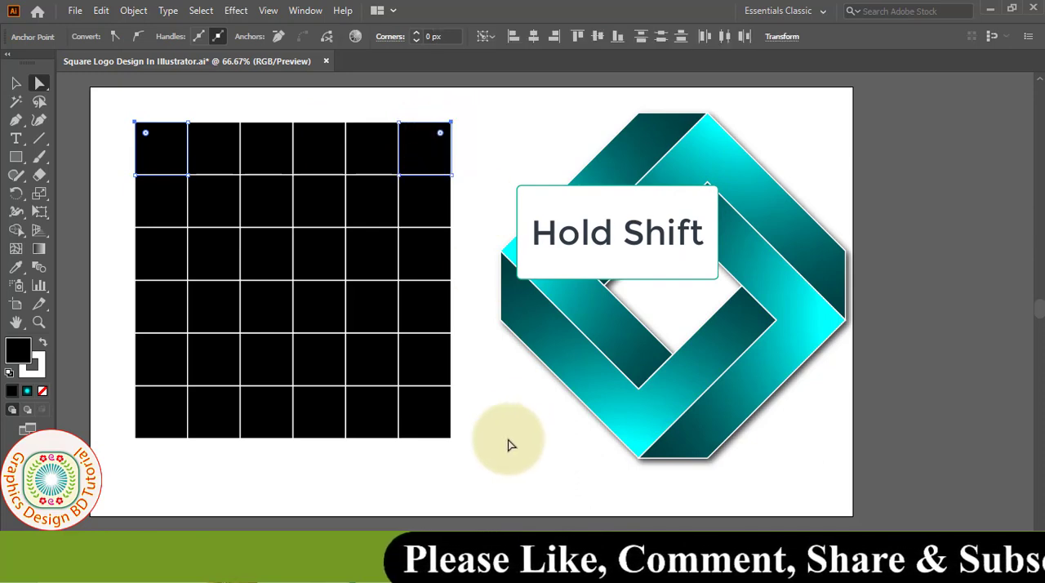
shift+click(451, 438)
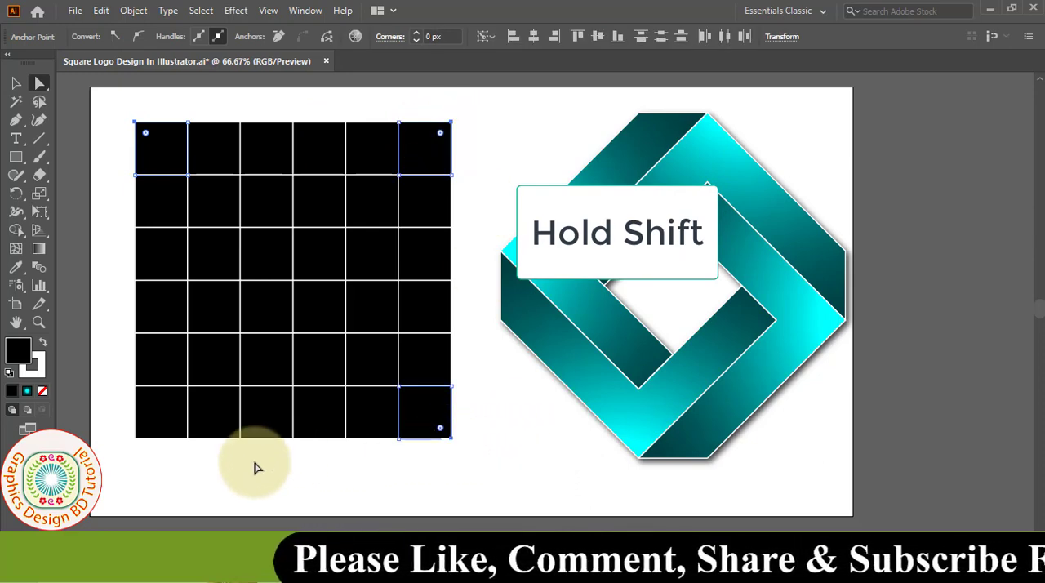
shift+click(136, 439)
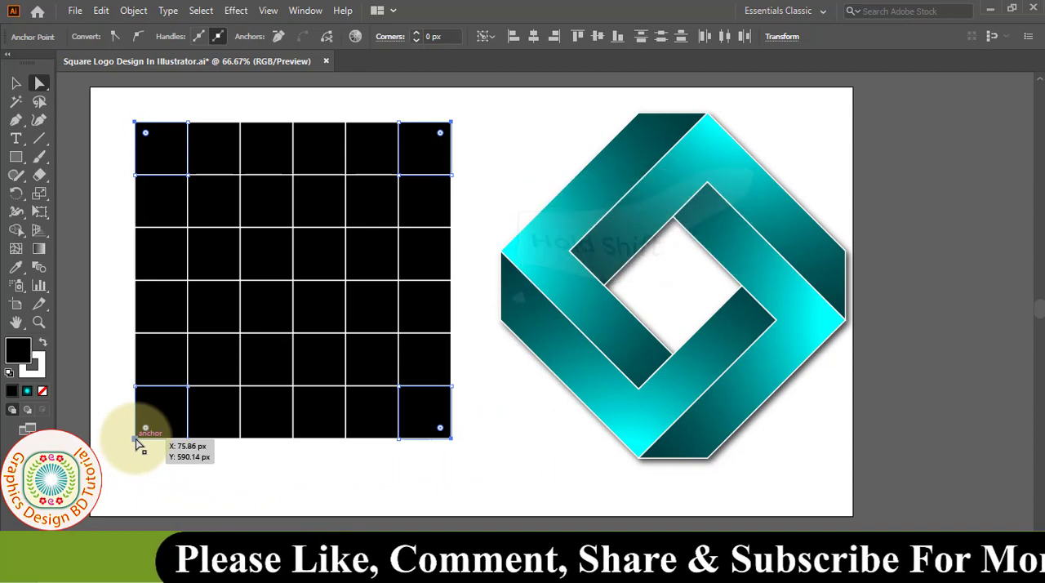
click(101, 10)
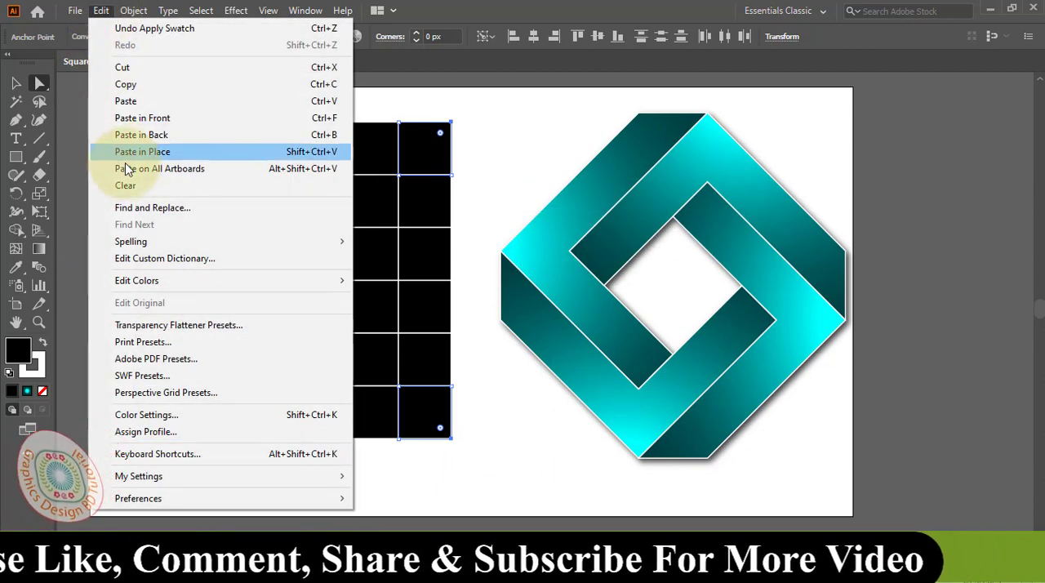
click(126, 186)
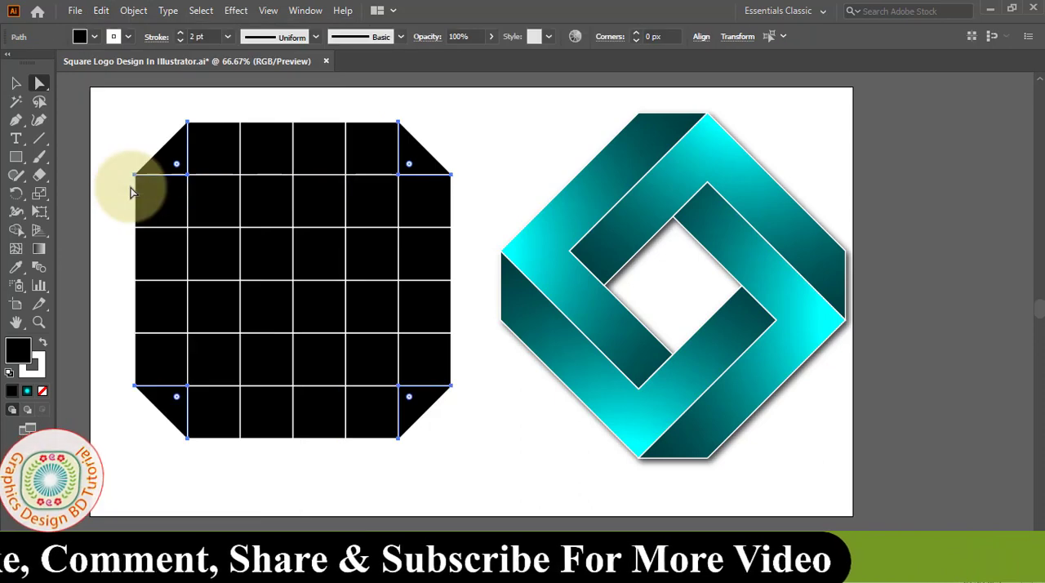
Step: Select the entire cut-corner grid and rotate it by 45°
click(18, 86)
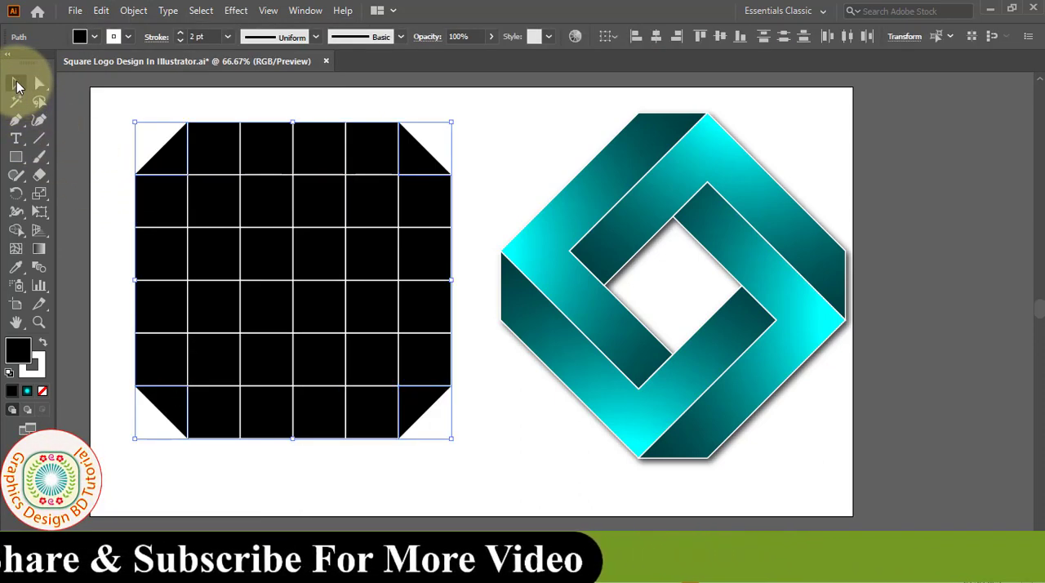
drag(126, 100, 477, 467)
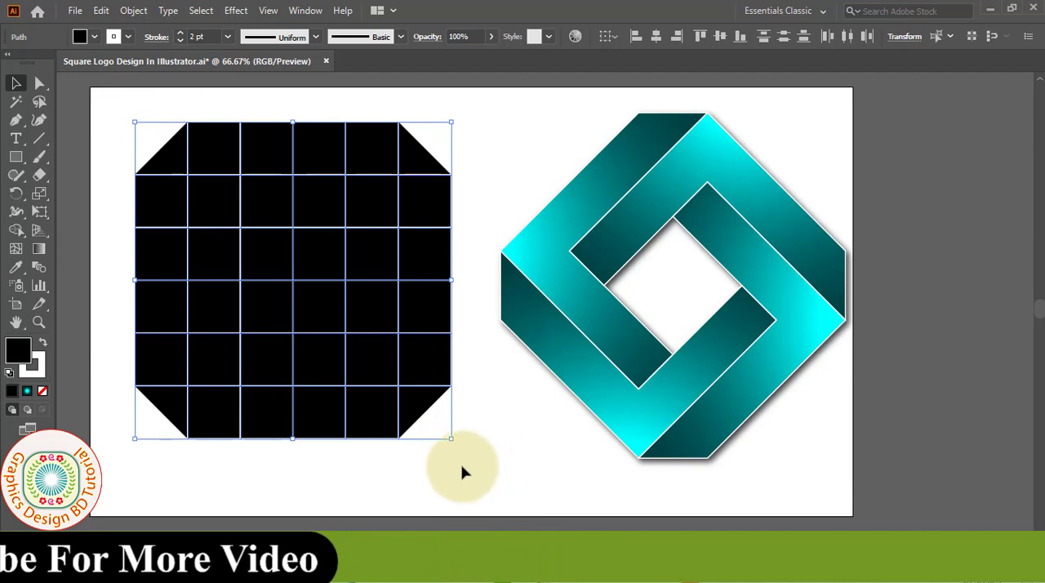
double_click(16, 193)
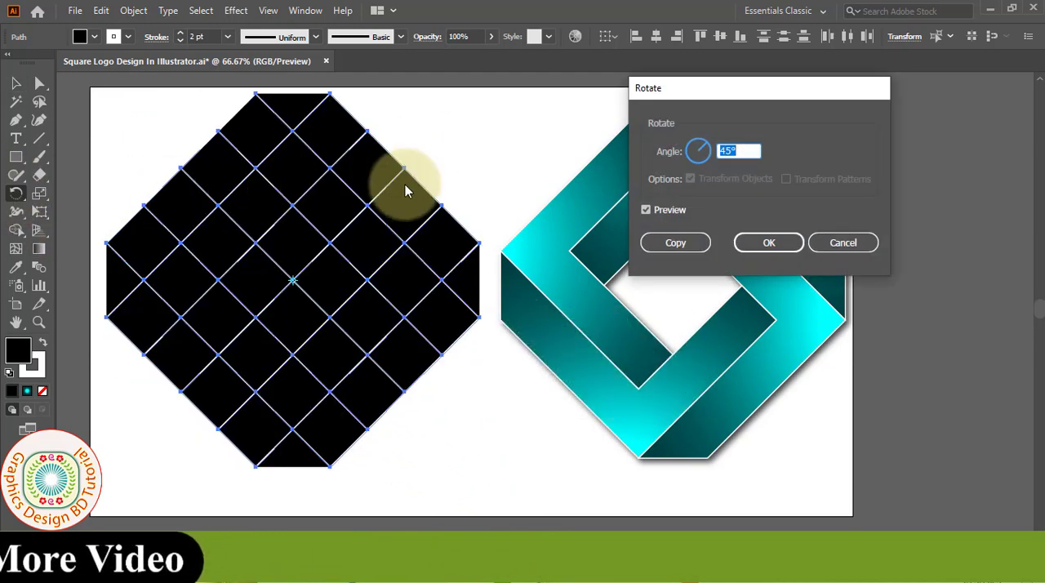
click(646, 210)
click(645, 210)
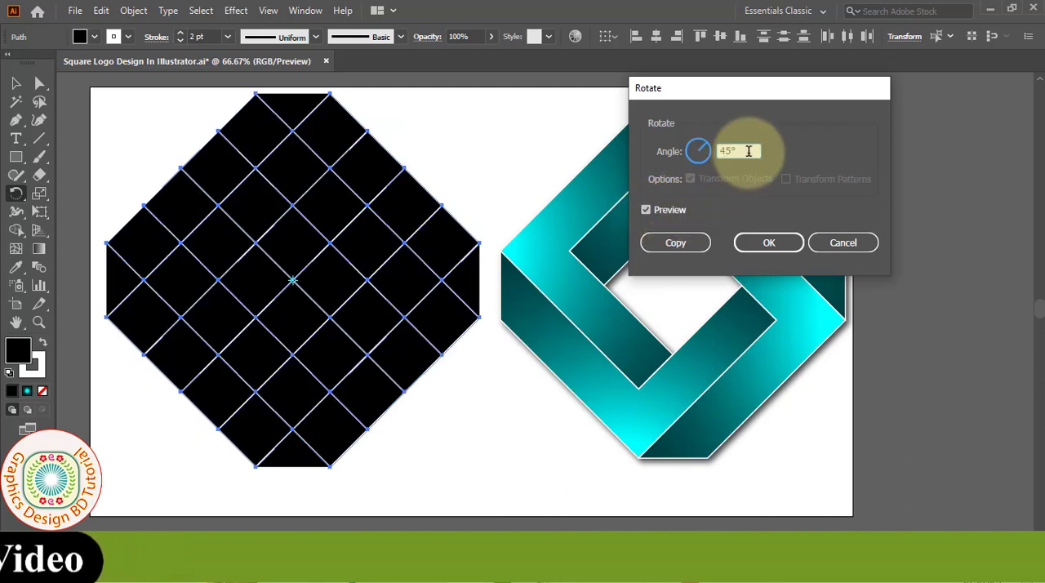
click(770, 245)
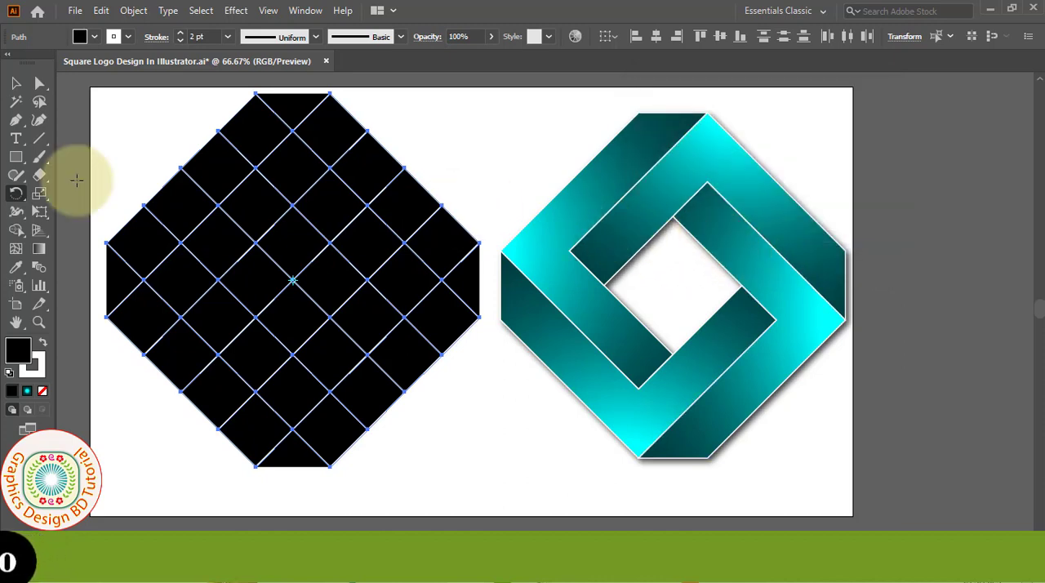
Step: With the Shape Builder Tool and a dark teal fill, merge grid cells into two opposite L-shaped bands
click(18, 236)
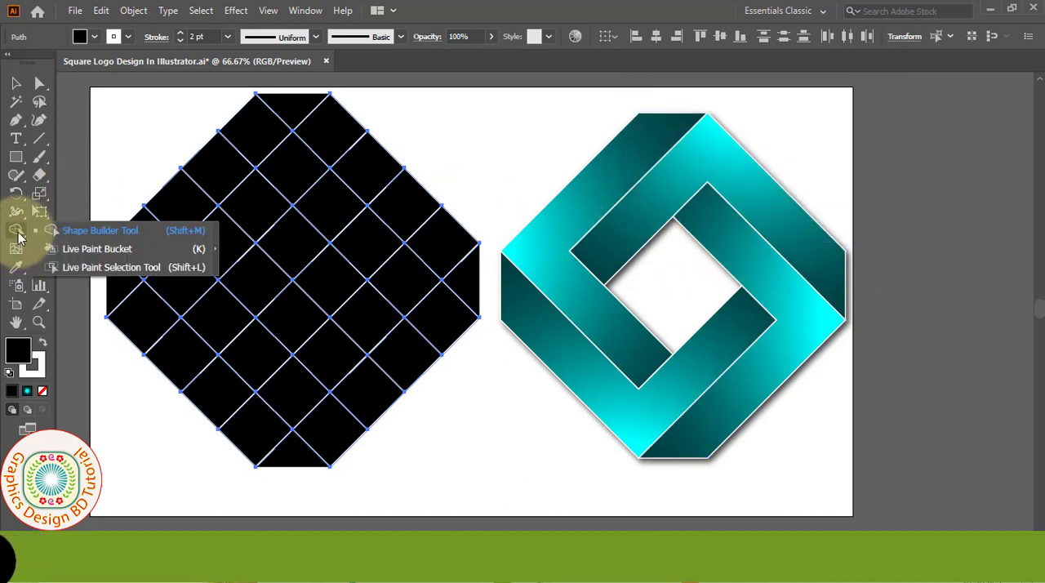
click(97, 231)
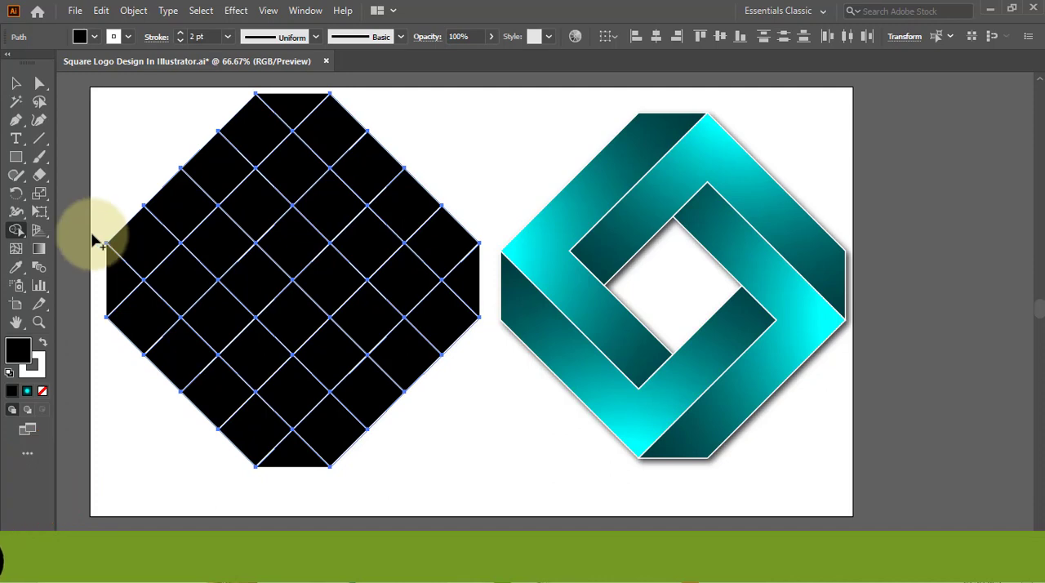
click(95, 38)
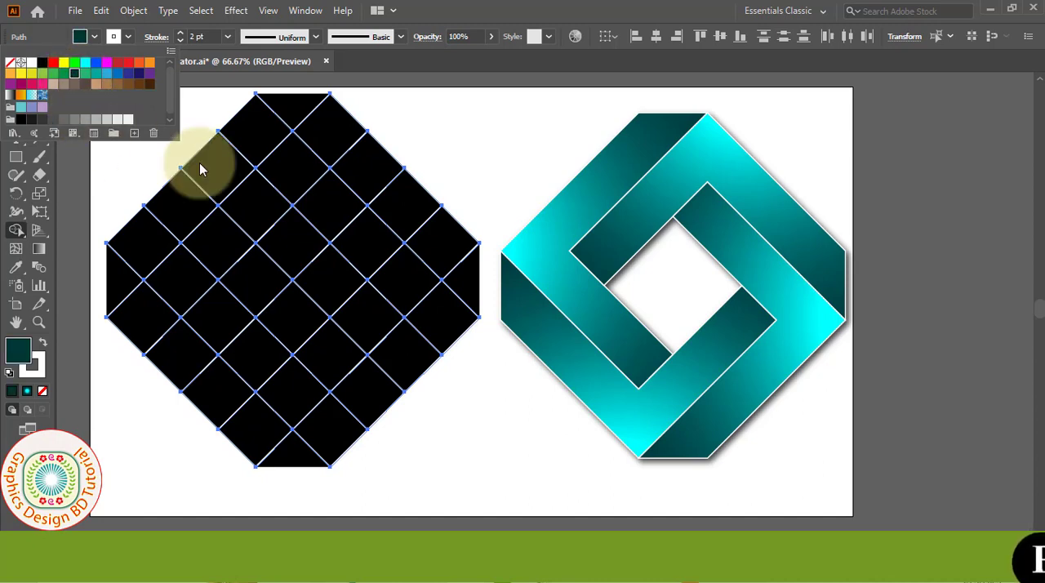
click(296, 113)
mouse_move(278, 133)
mouse_down()
mouse_move(201, 182)
mouse_move(154, 238)
mouse_move(149, 268)
mouse_move(215, 316)
mouse_up()
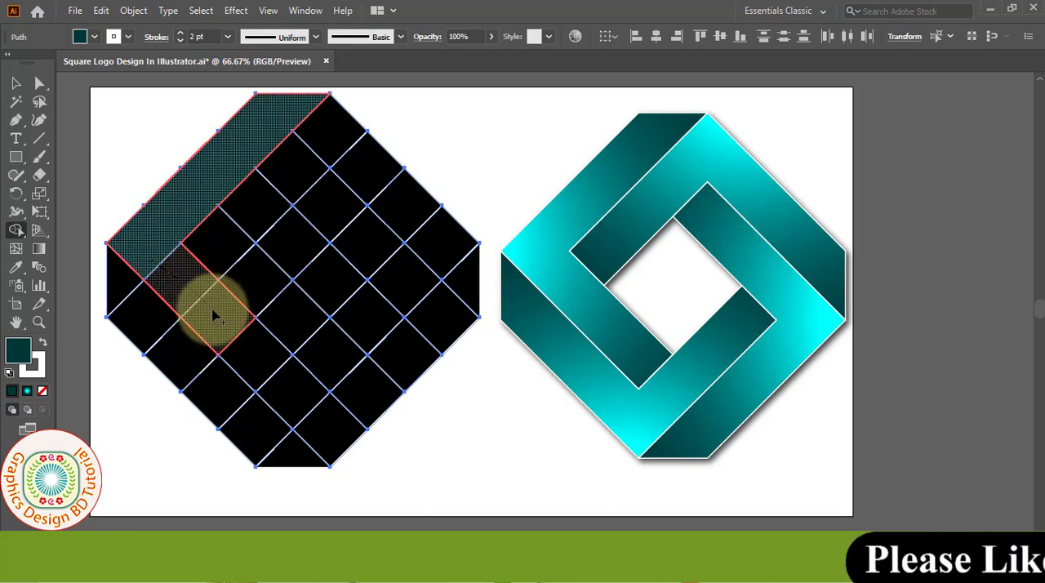
drag(249, 351, 250, 346)
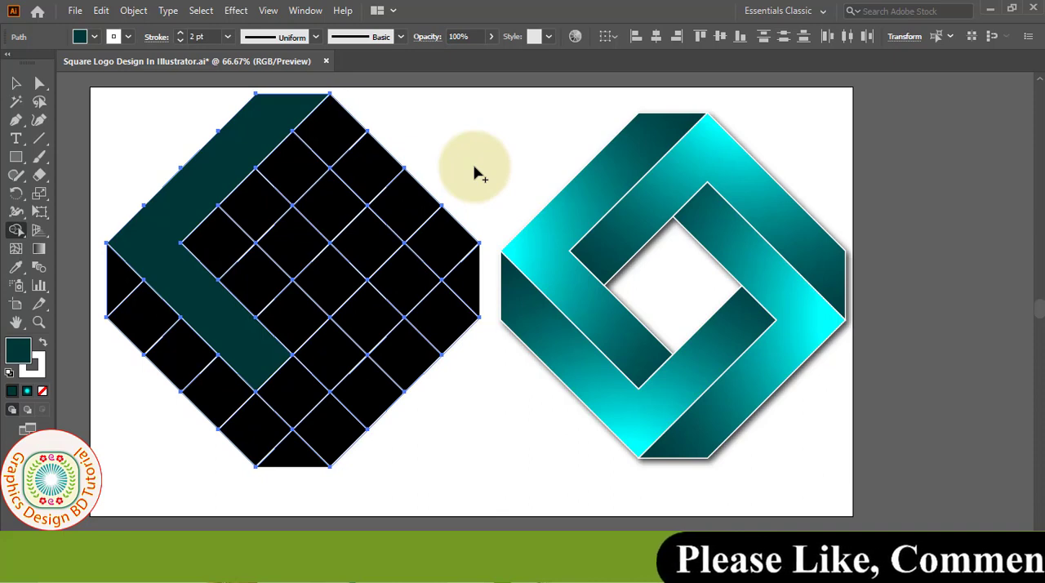
mouse_move(321, 216)
mouse_down()
mouse_move(441, 327)
mouse_move(296, 455)
mouse_up()
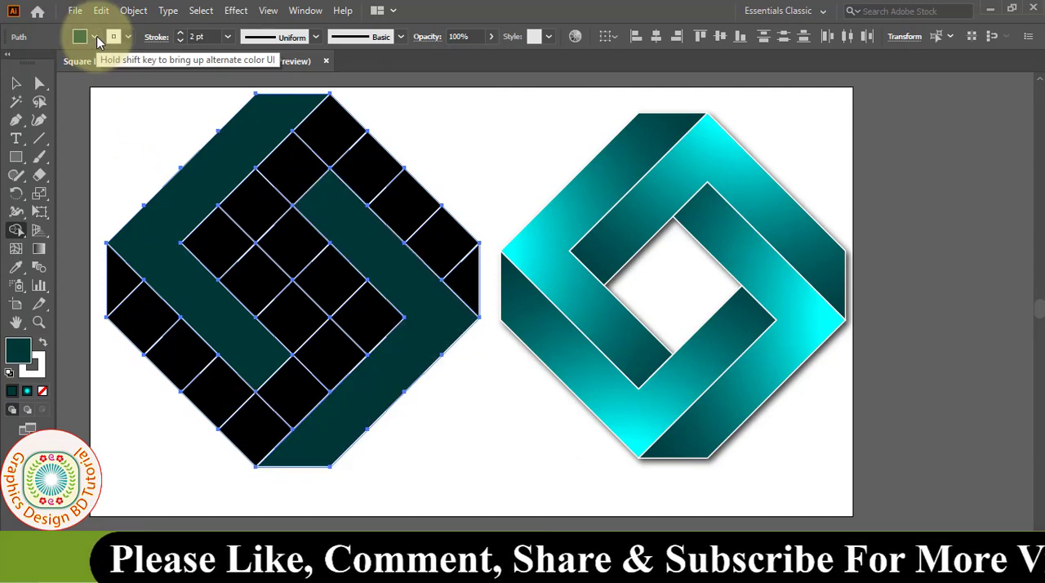
Step: Change the fill to red and merge the remaining outer cells into two interlocking L-shaped bands with the Shape Builder
click(96, 37)
click(52, 62)
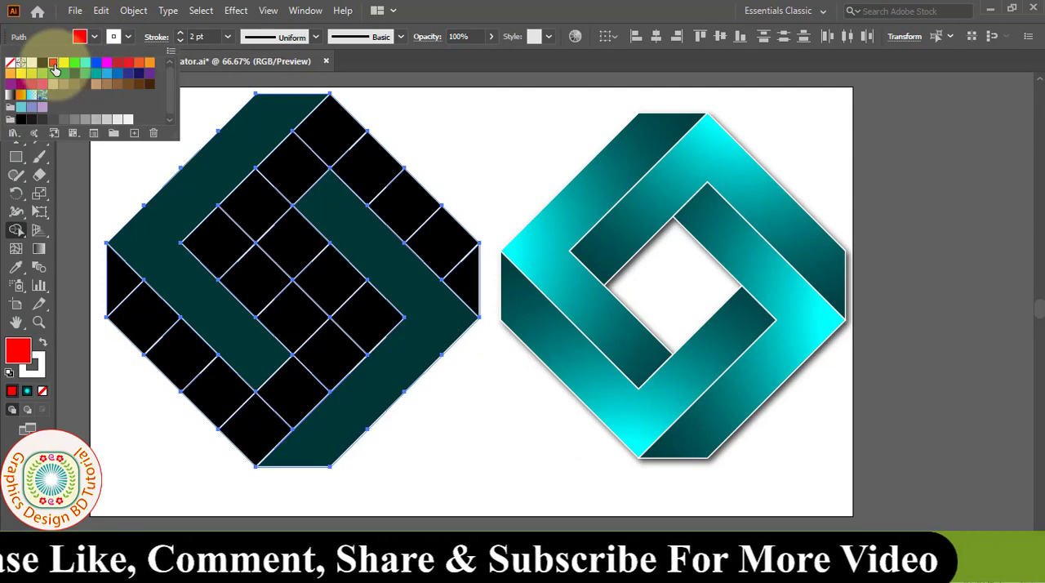
click(225, 236)
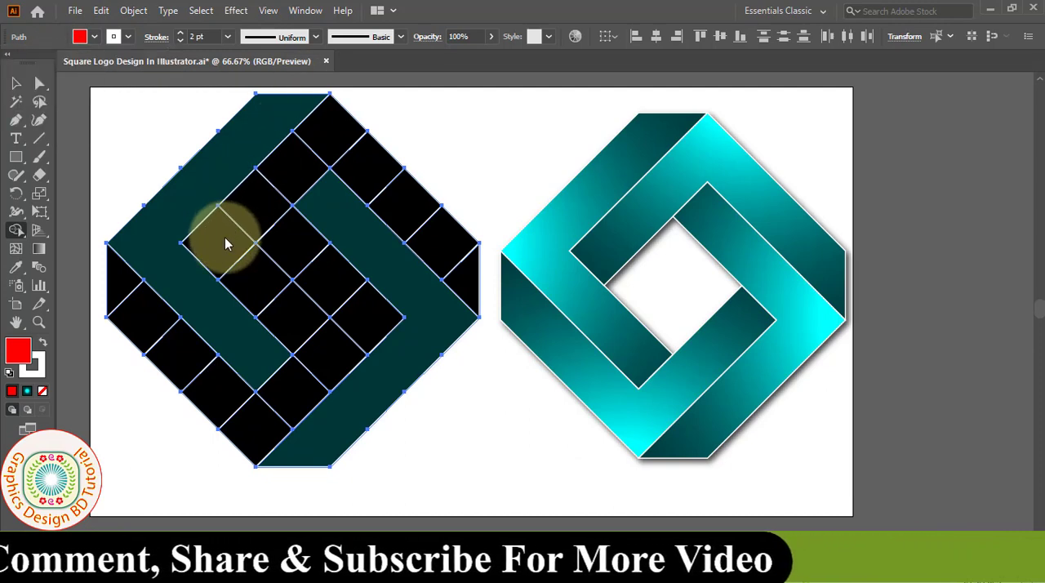
mouse_move(219, 242)
mouse_down()
mouse_move(304, 145)
mouse_move(327, 140)
mouse_move(469, 266)
mouse_up()
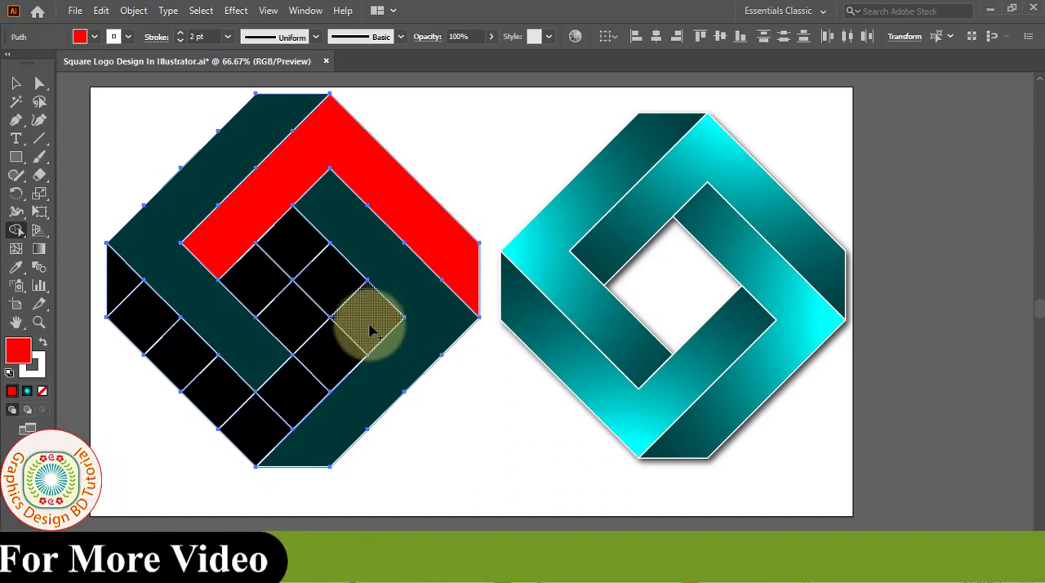
drag(370, 329, 278, 417)
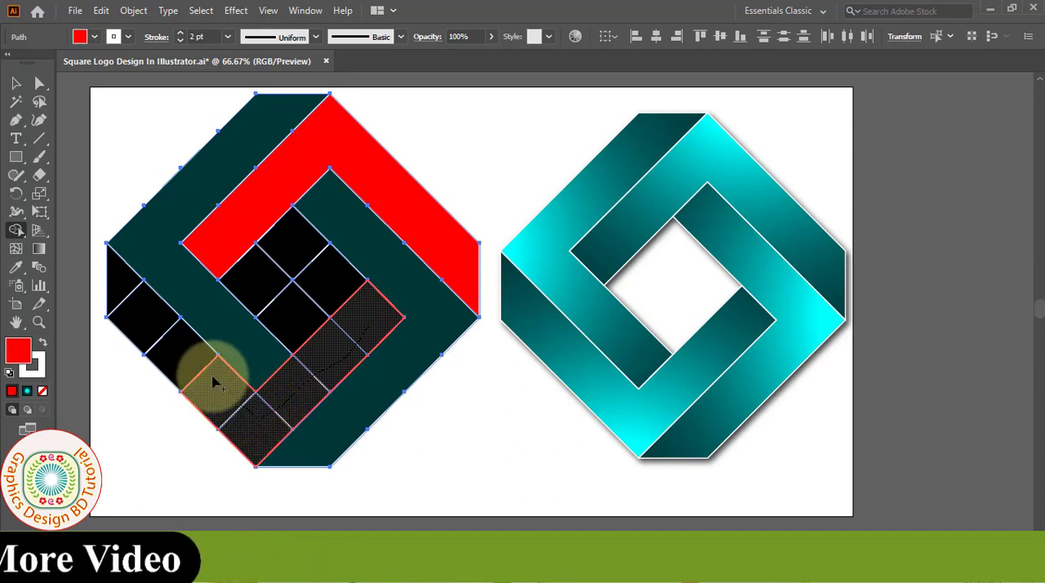
drag(215, 383, 127, 293)
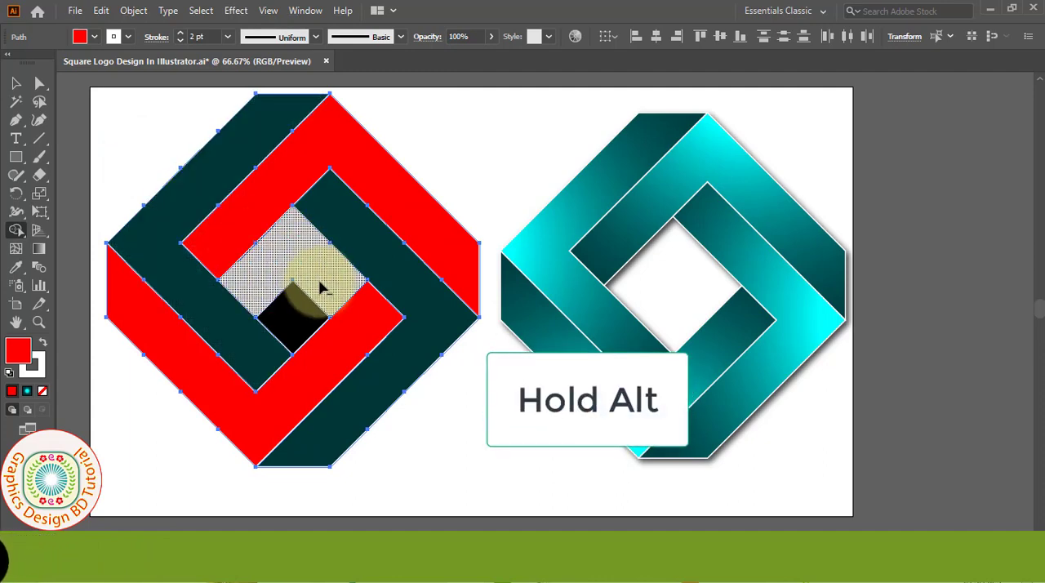
Step: Remove the four black squares at the logo's centre with the Shape Builder and deselect the artwork
alt+click(216, 256)
click(15, 82)
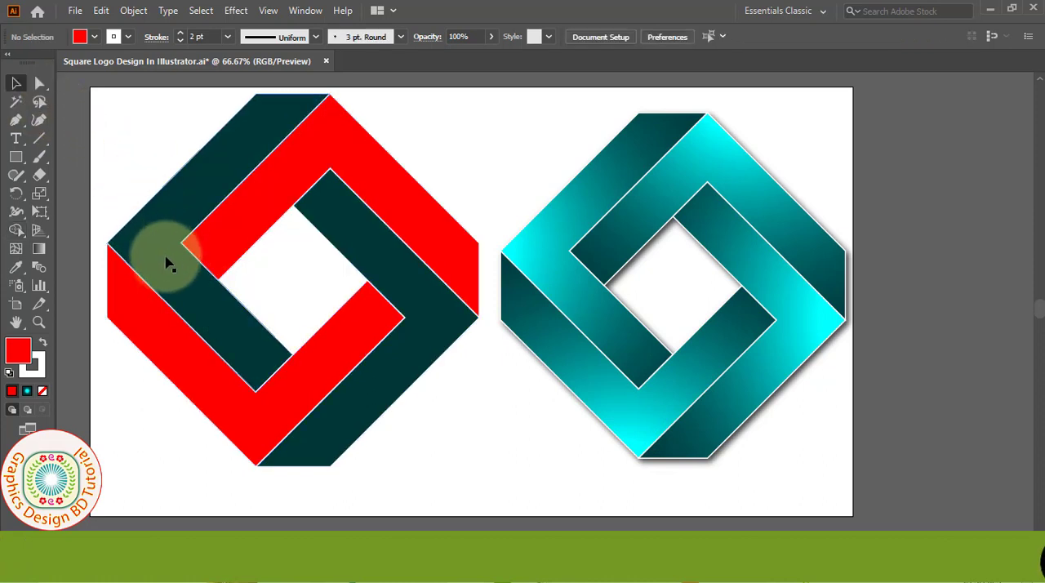
Step: Apply a radial gradient to the upper-left teal band and extend its gradient line well past the shape
key(ctrl+minus)
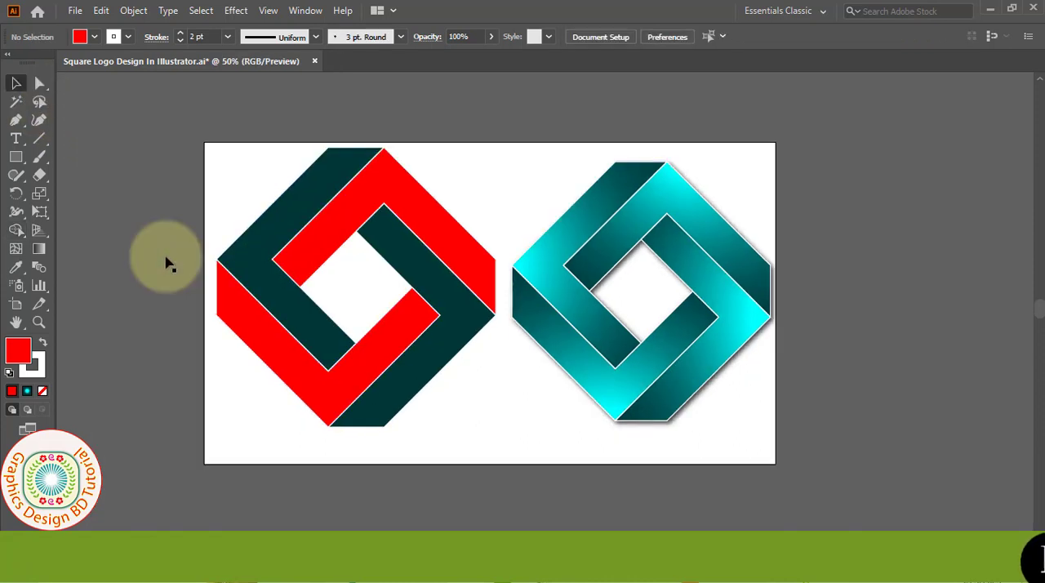
drag(440, 339, 407, 329)
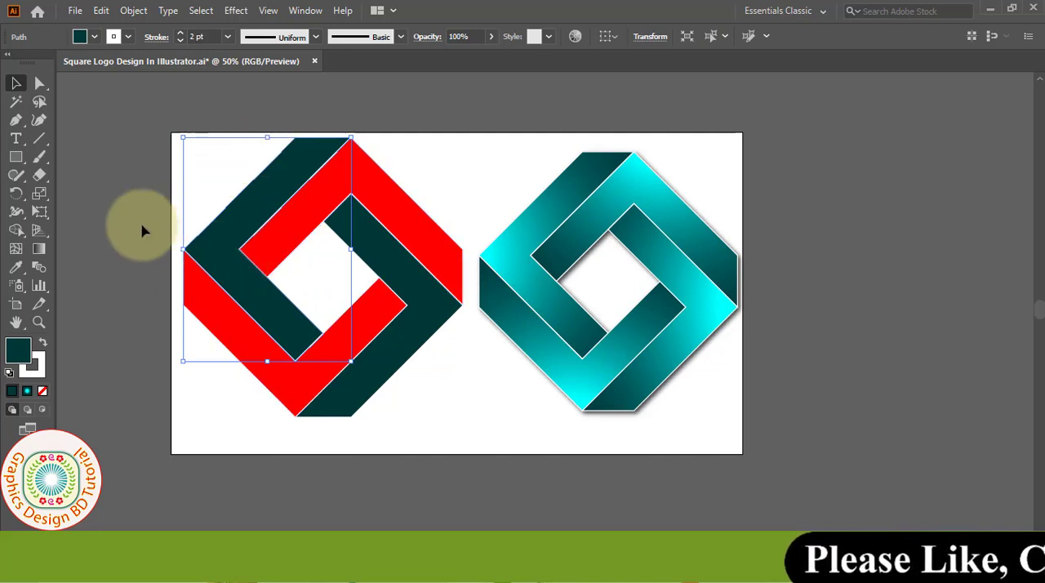
click(38, 249)
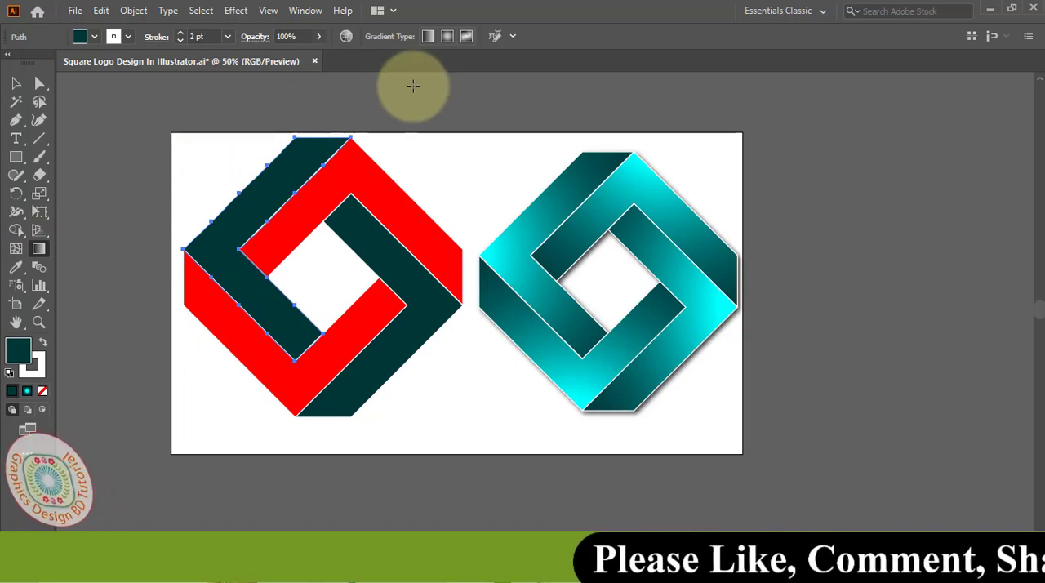
click(446, 39)
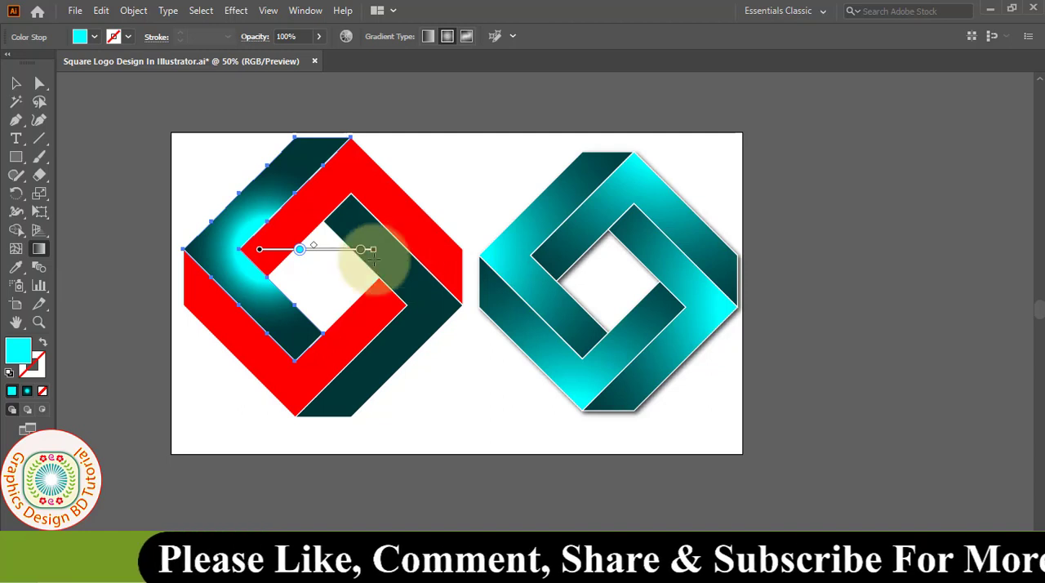
mouse_move(371, 256)
mouse_down()
mouse_move(181, 250)
mouse_move(187, 240)
mouse_move(452, 263)
mouse_up()
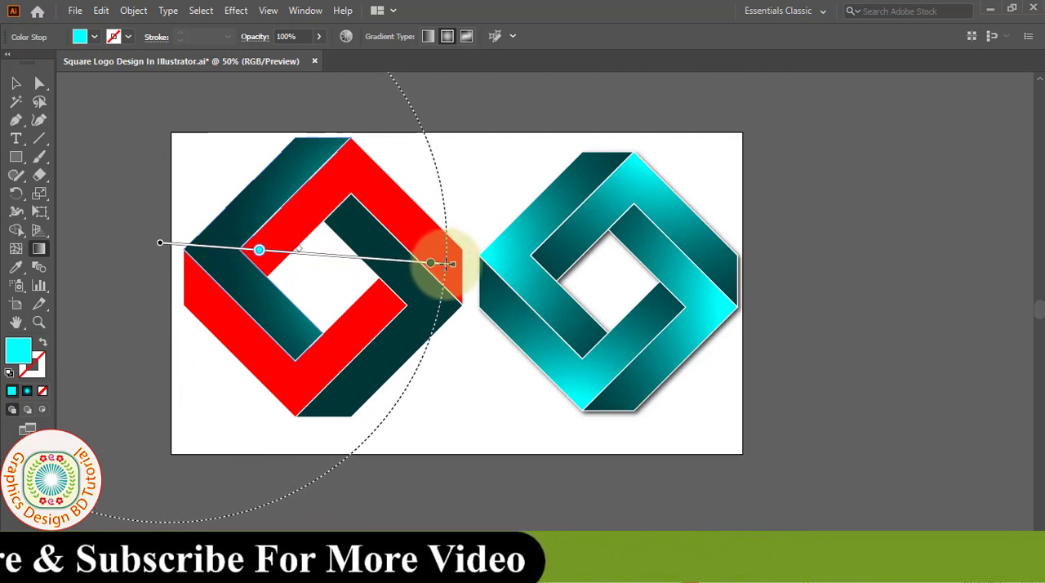
Step: Check the cyan stop's colour swatches and move that stop closer to the start of the gradient line
double_click(260, 258)
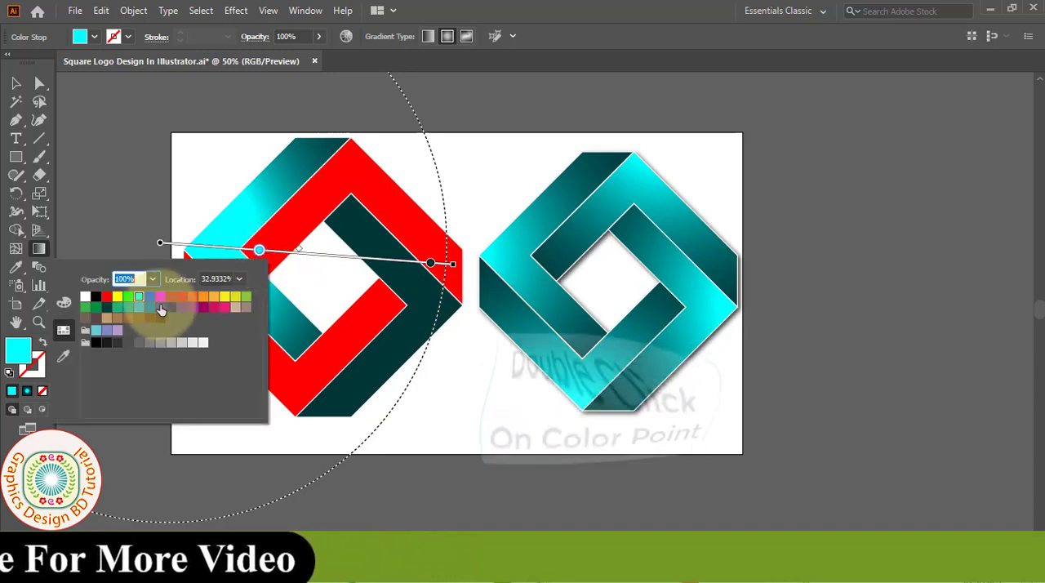
click(260, 254)
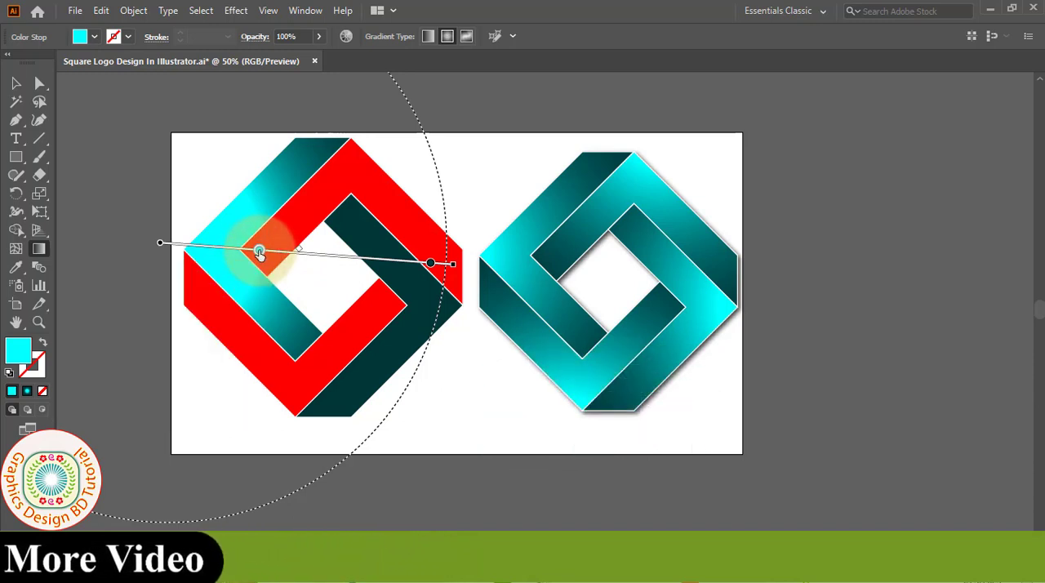
drag(212, 252, 212, 252)
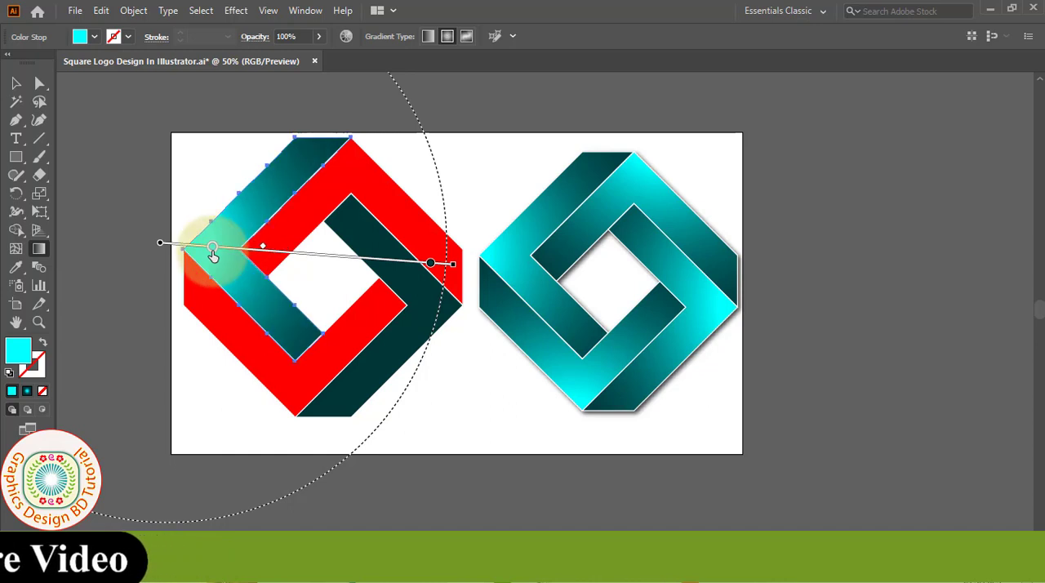
Step: Check the dark teal stop's colour values and swatches, and move that stop inward along the gradient line toward the cyan stop
double_click(430, 263)
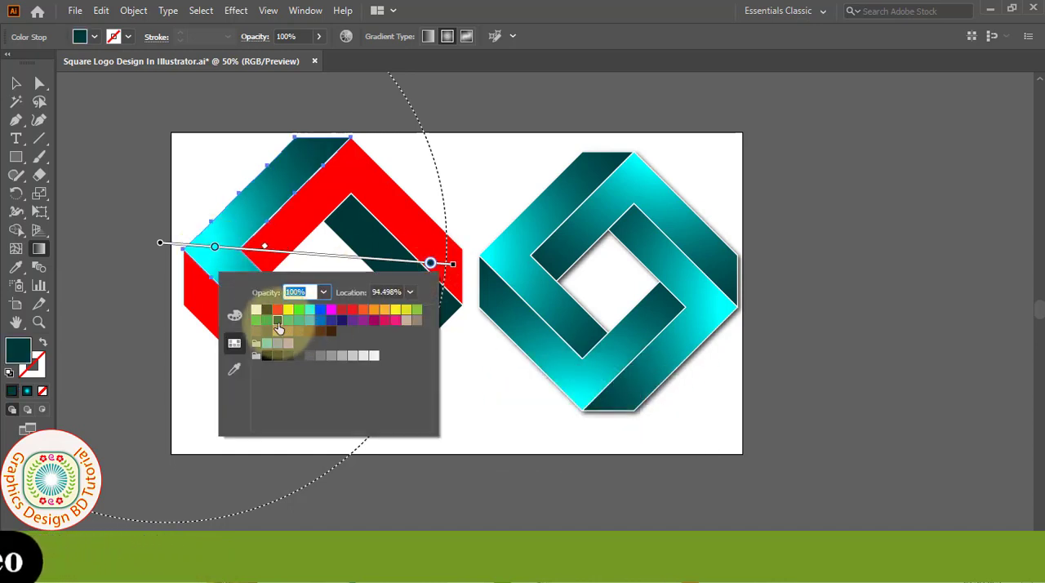
click(241, 318)
click(386, 369)
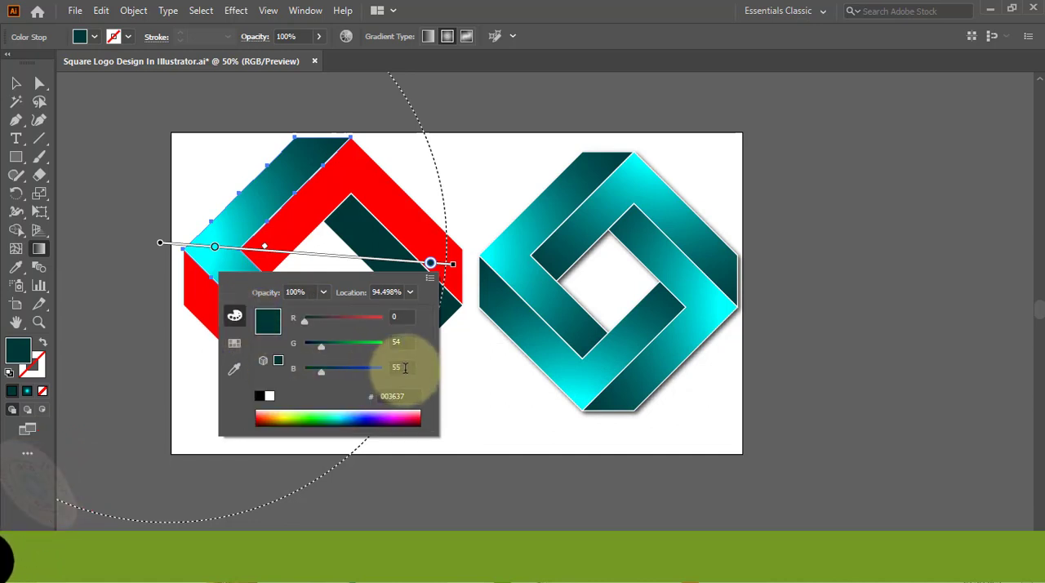
click(234, 343)
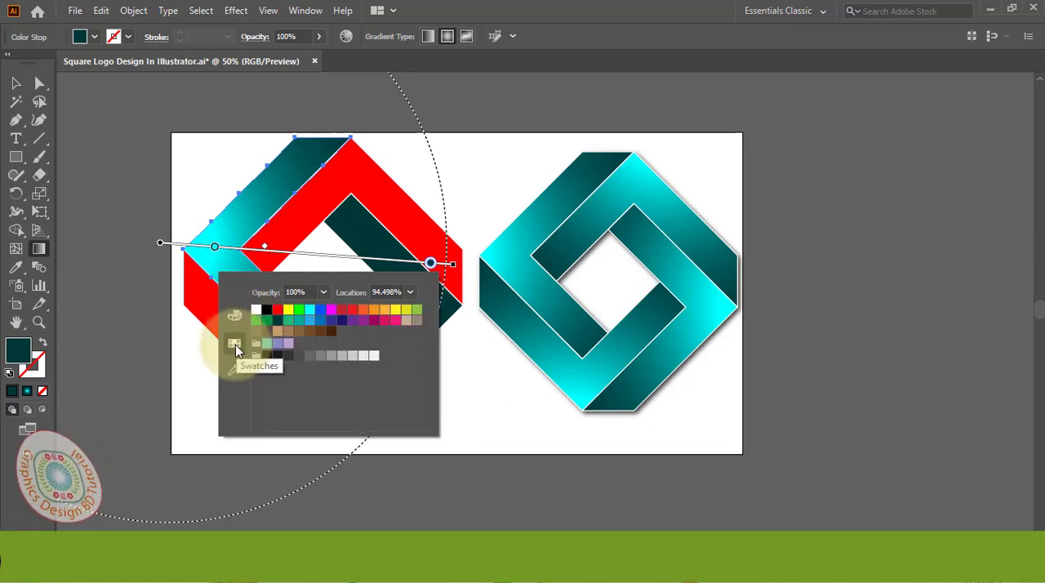
click(430, 266)
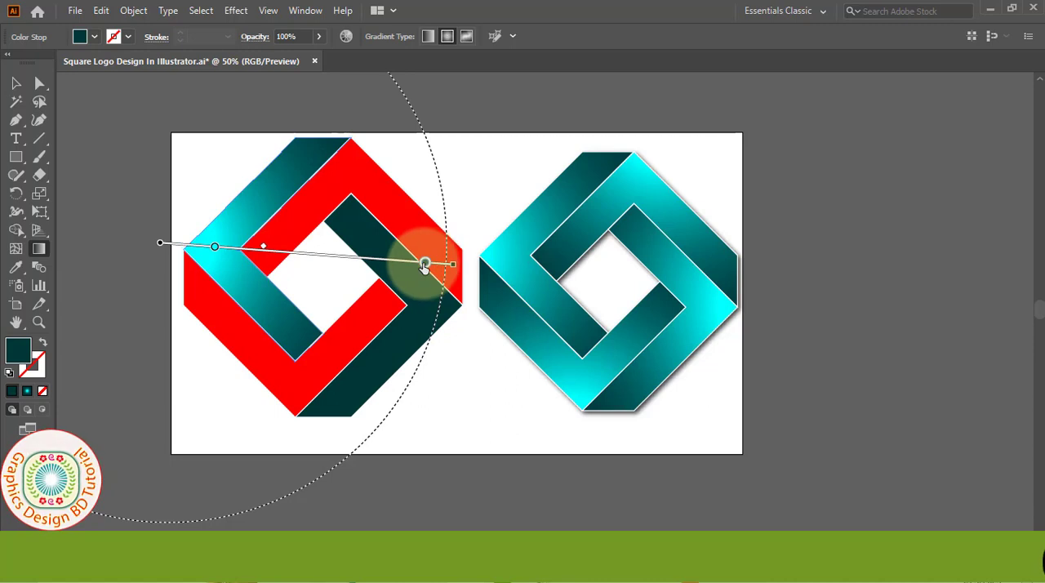
drag(395, 263, 387, 263)
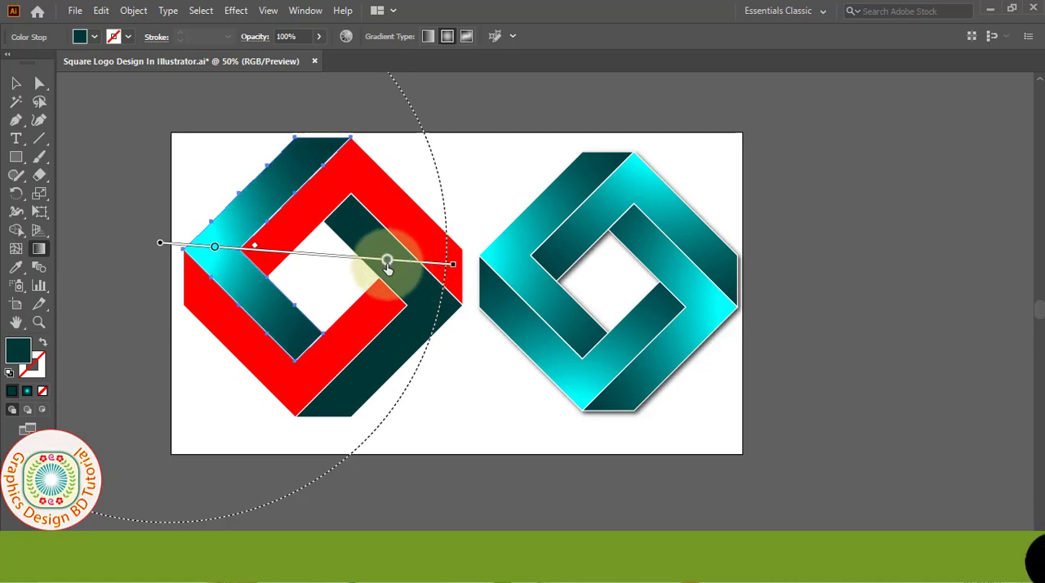
key(v)
click(87, 165)
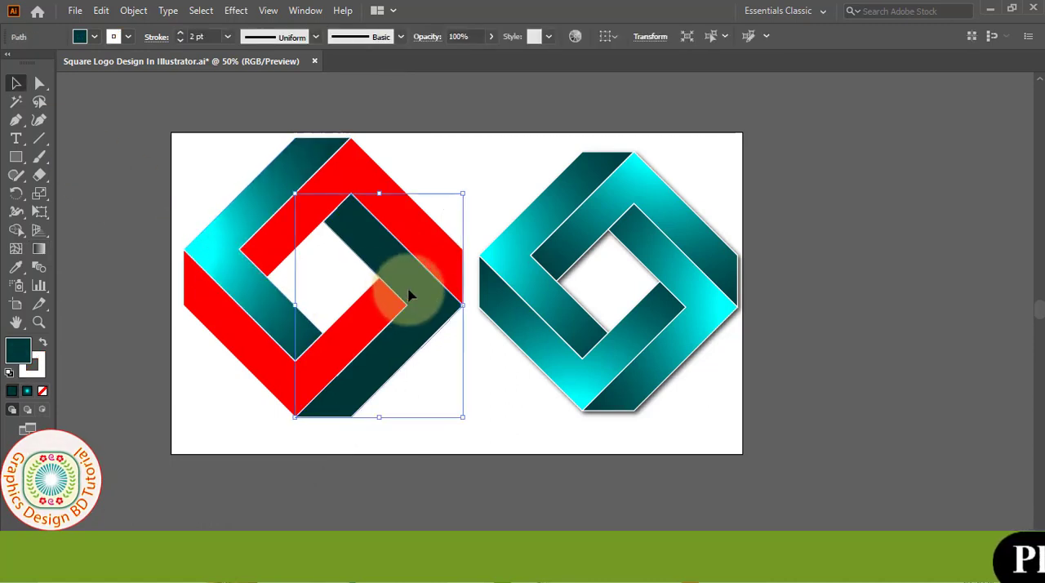
Step: Apply a radial gradient to the lower-right dark teal band, drawing its gradient line from beyond the right corner to the logo's left side
click(39, 250)
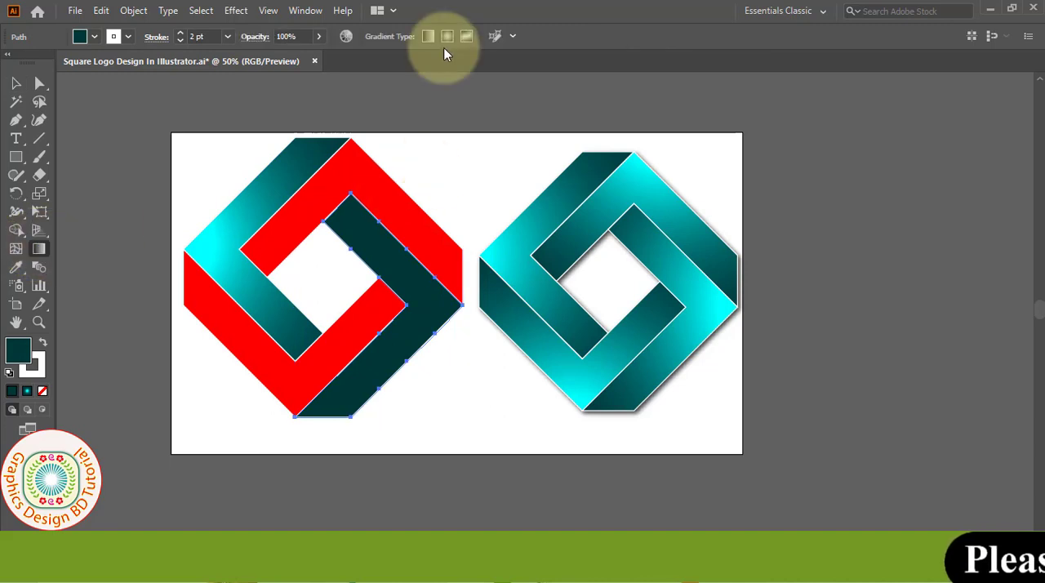
click(446, 38)
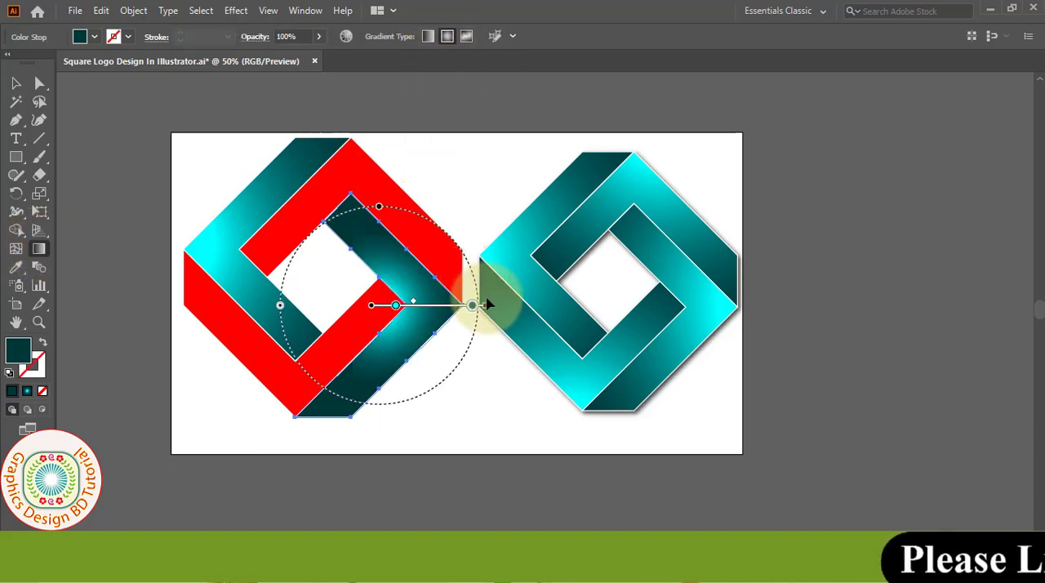
mouse_move(496, 296)
mouse_down()
mouse_move(268, 268)
mouse_move(229, 248)
mouse_up()
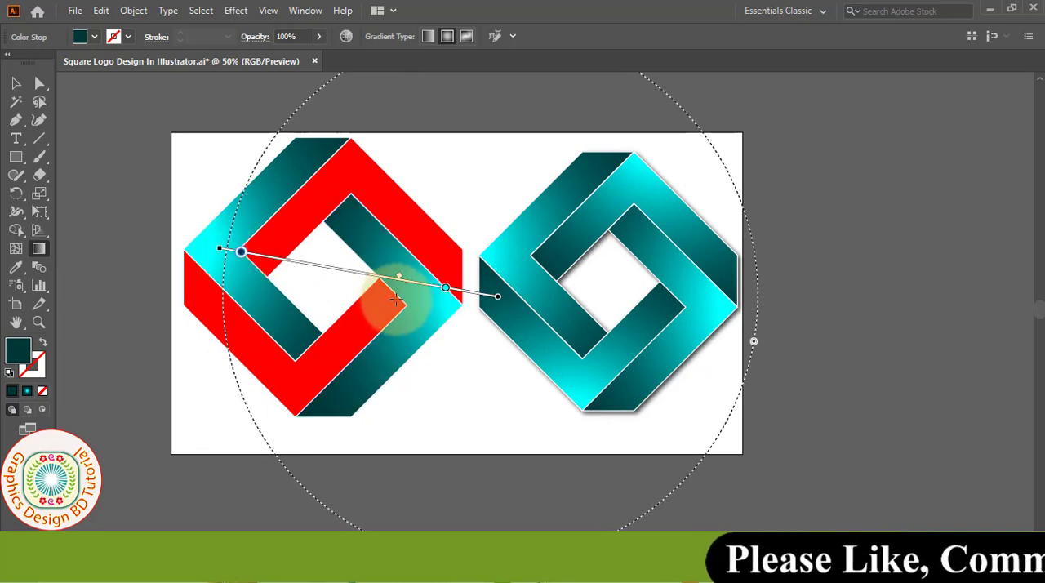
Step: Check the cyan stop's swatches, move the dark and cyan stops closer together on the lower-right band's gradient line, and deselect it
double_click(447, 290)
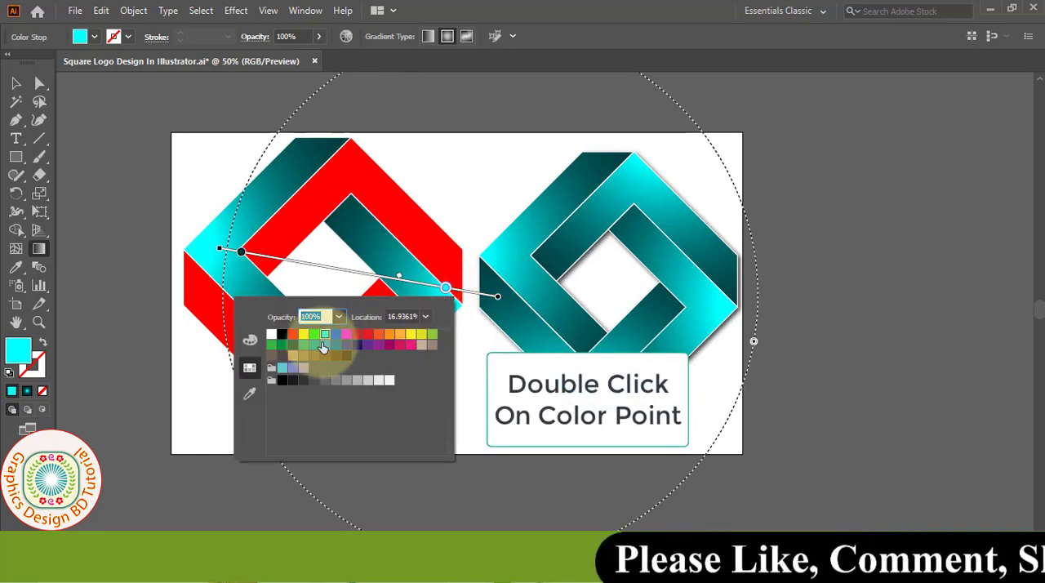
click(241, 253)
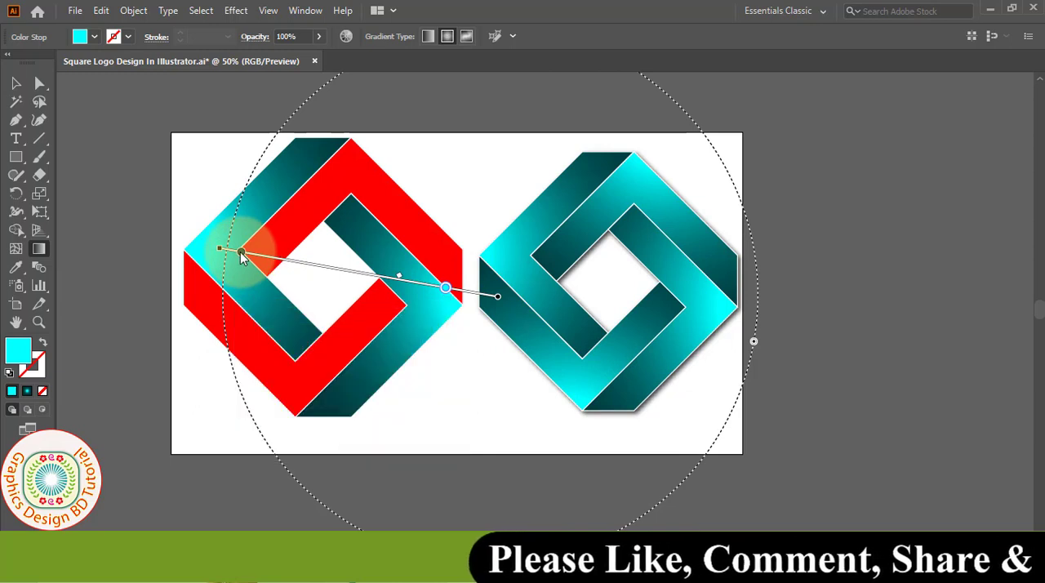
drag(242, 255, 256, 254)
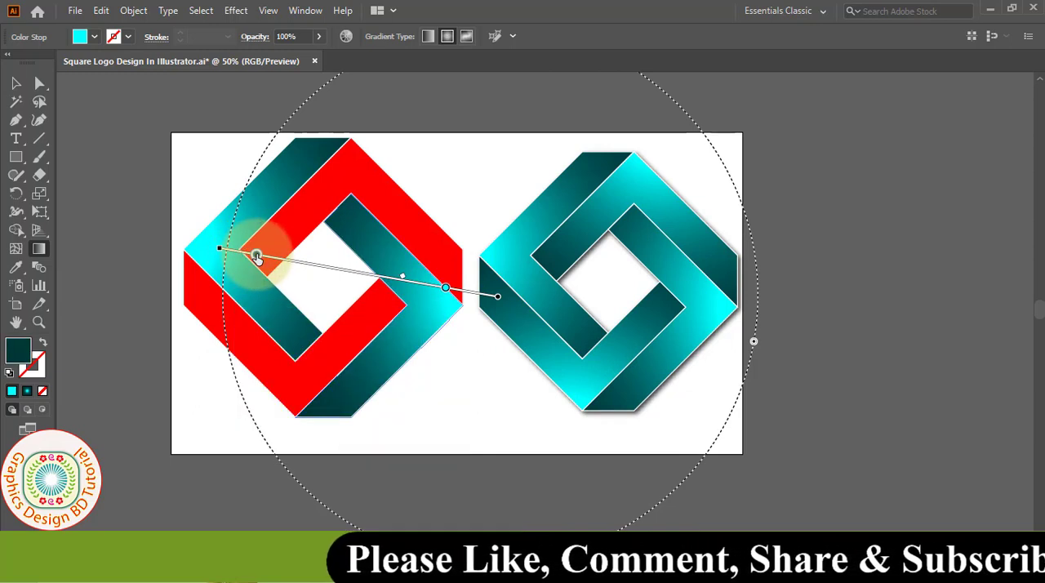
drag(445, 287, 435, 291)
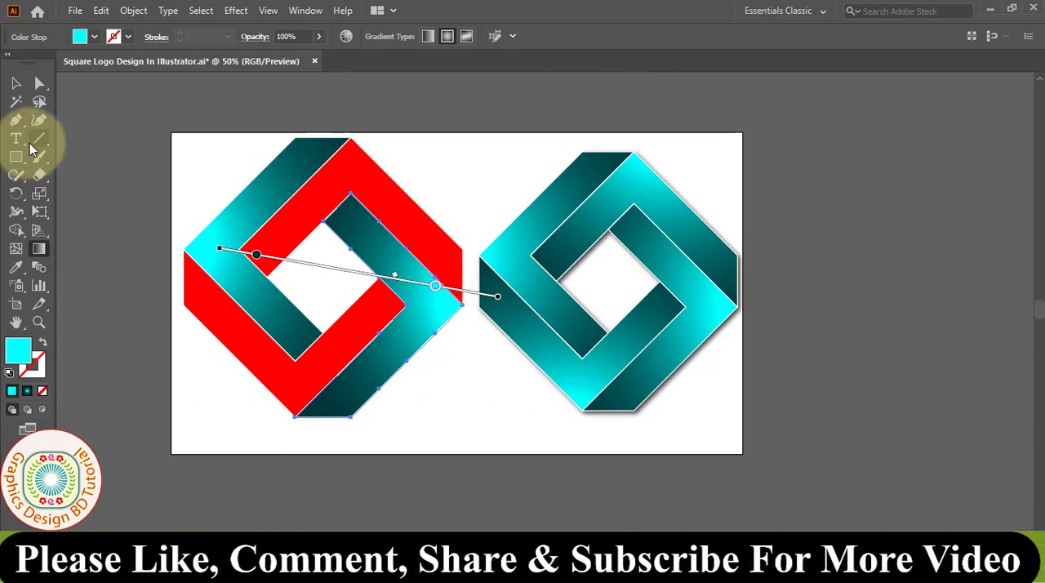
click(16, 83)
click(153, 184)
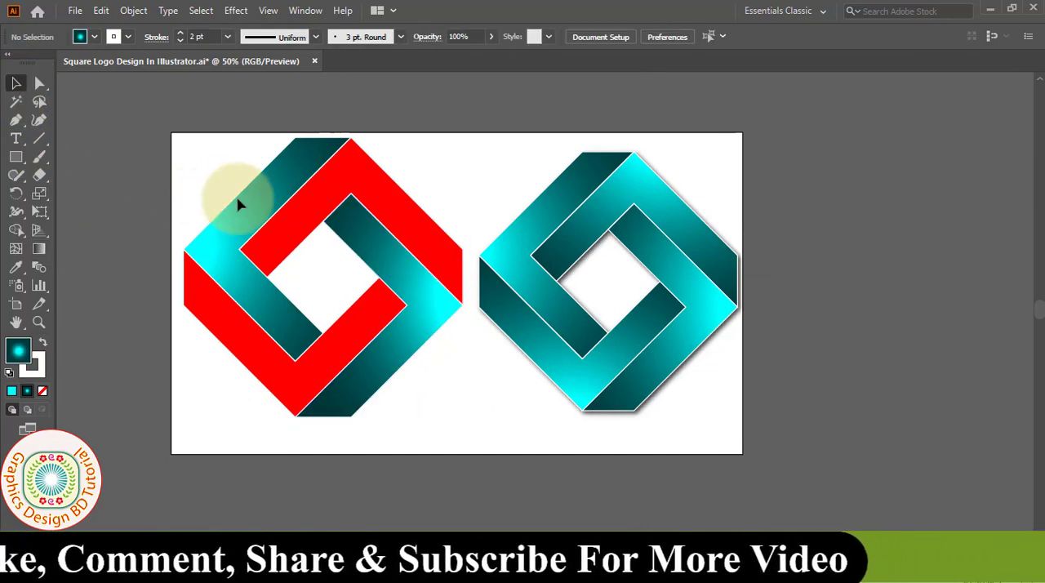
Step: Apply a radial gradient to the upper-right red band, drawing its gradient line from above the top corner down to the logo's bottom
click(400, 224)
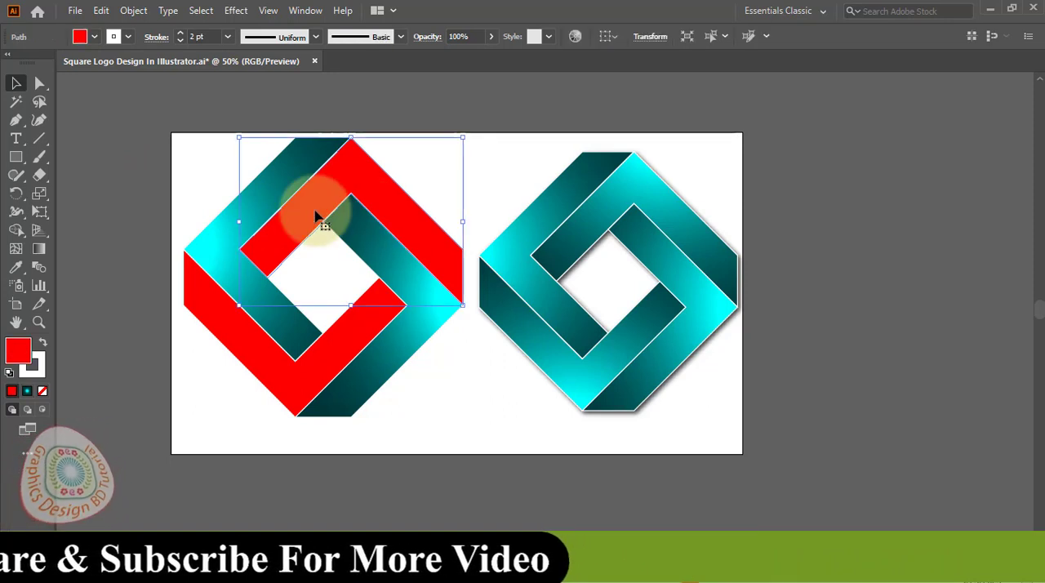
click(41, 249)
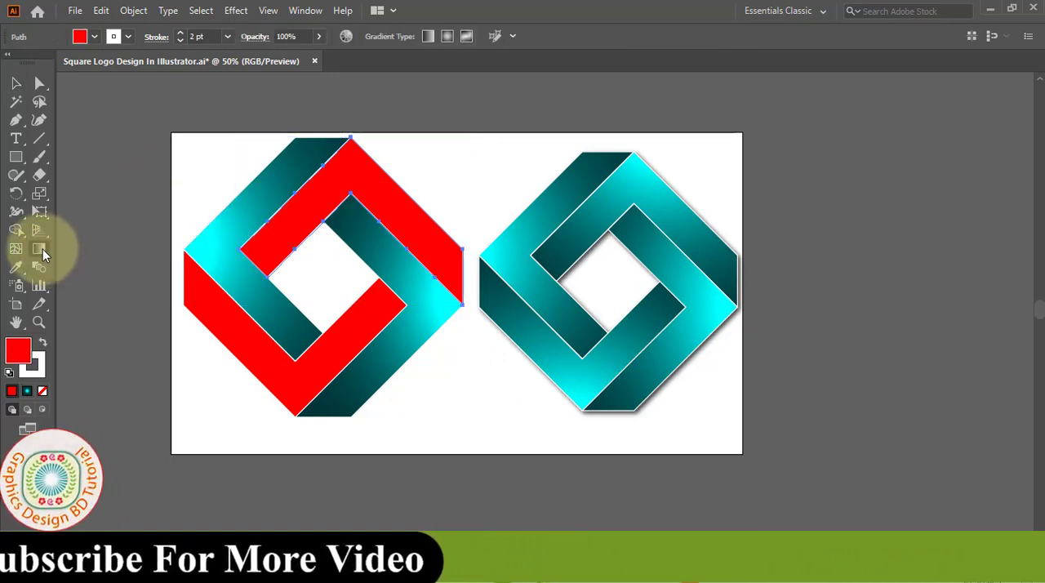
click(447, 37)
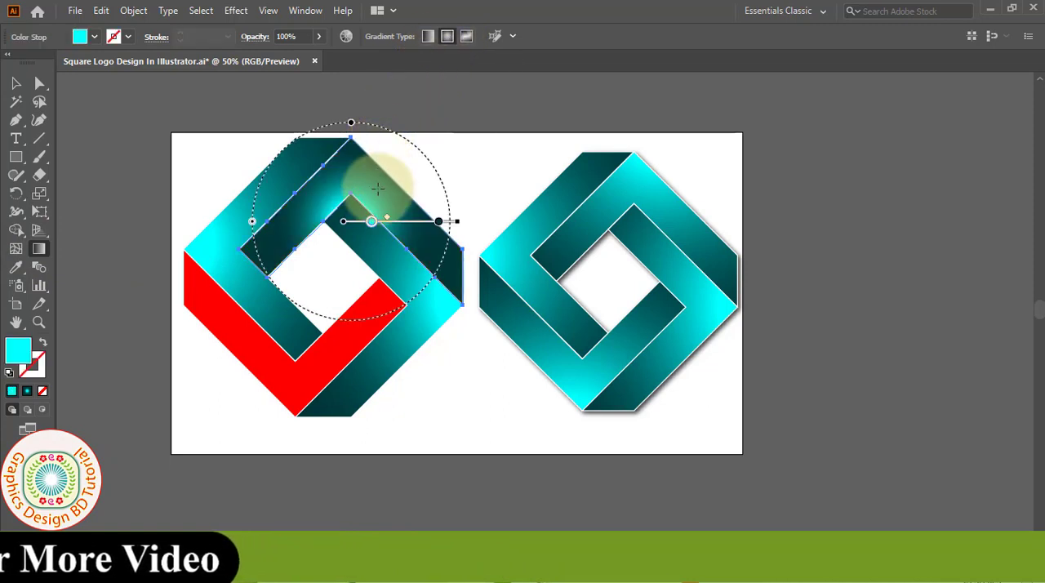
mouse_move(363, 107)
mouse_down()
mouse_move(336, 415)
mouse_move(325, 404)
mouse_up()
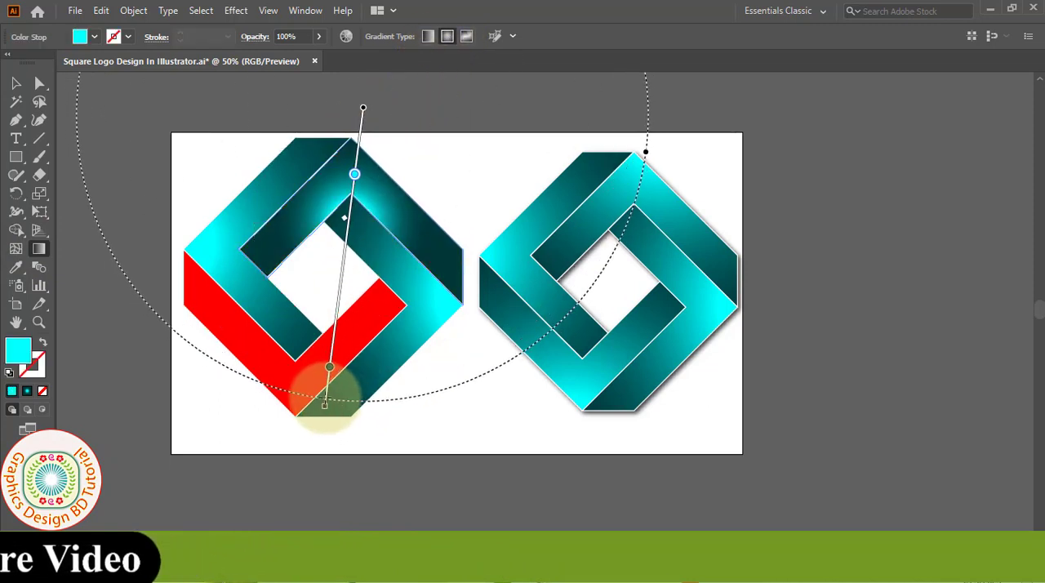
Step: Move the upper-right band's cyan and dark stops slightly toward the start of the gradient line and check both stops' swatches
drag(352, 161, 354, 158)
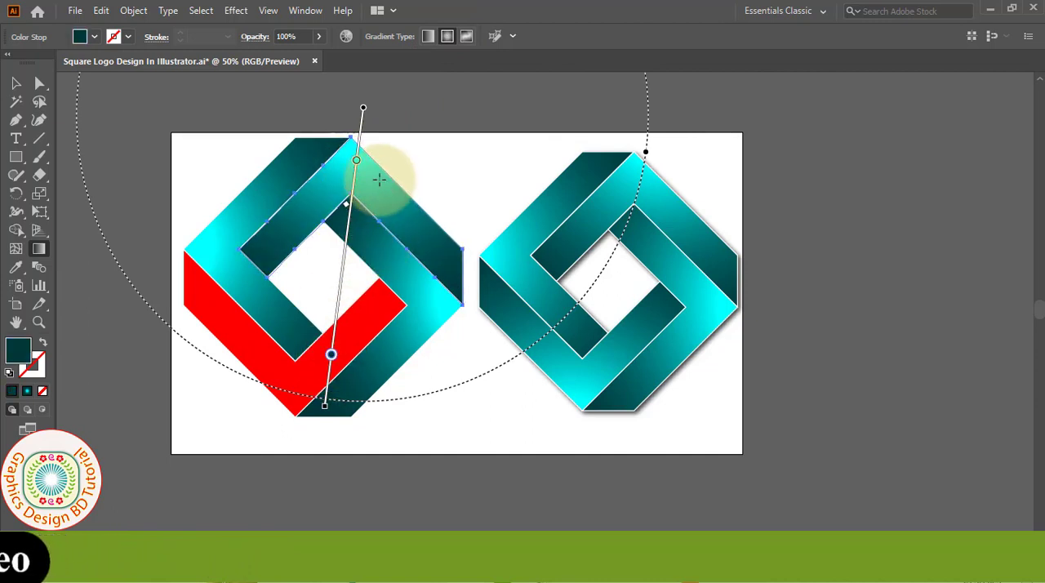
double_click(357, 160)
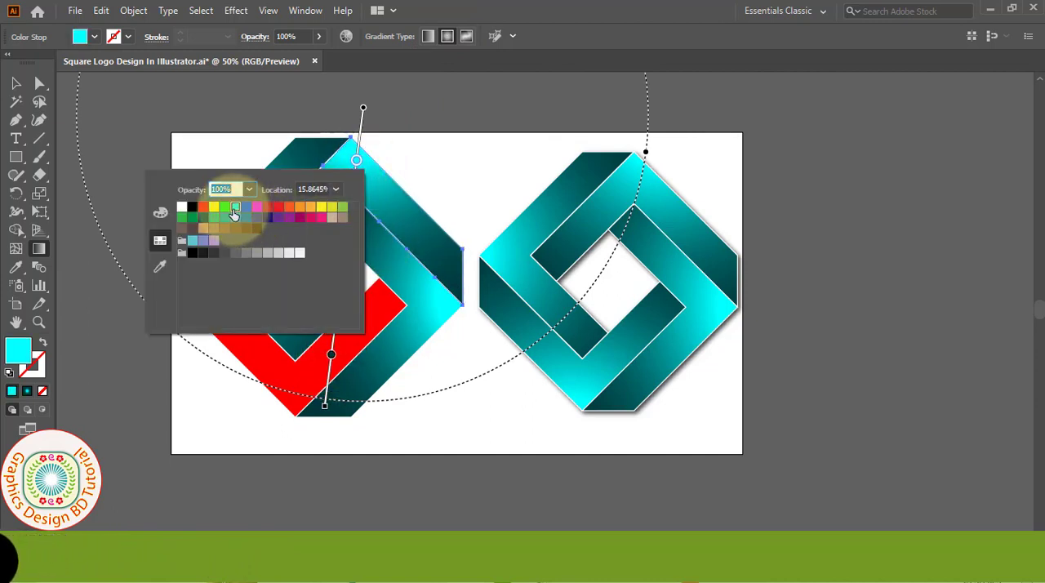
double_click(332, 354)
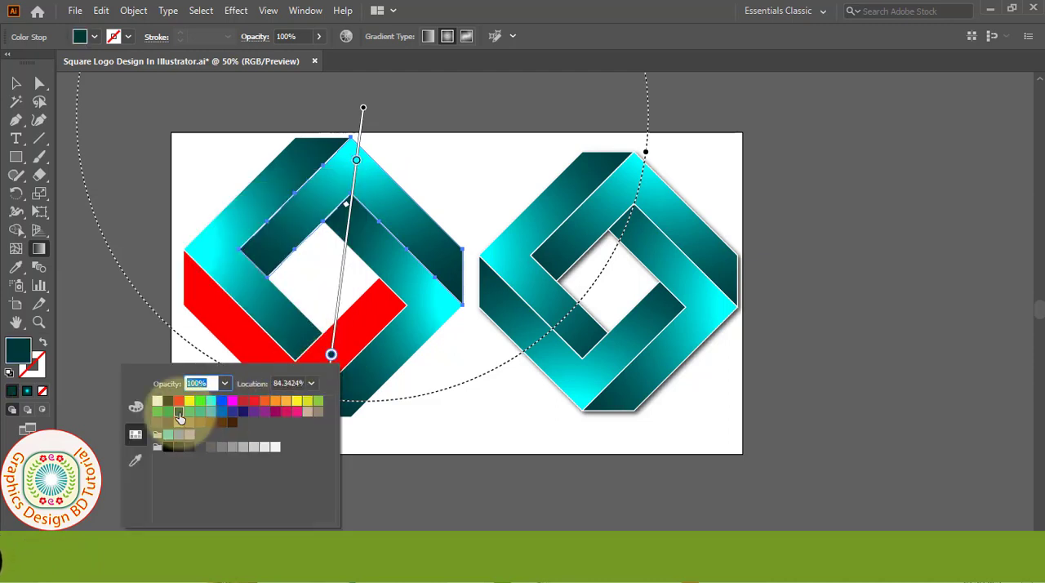
click(72, 128)
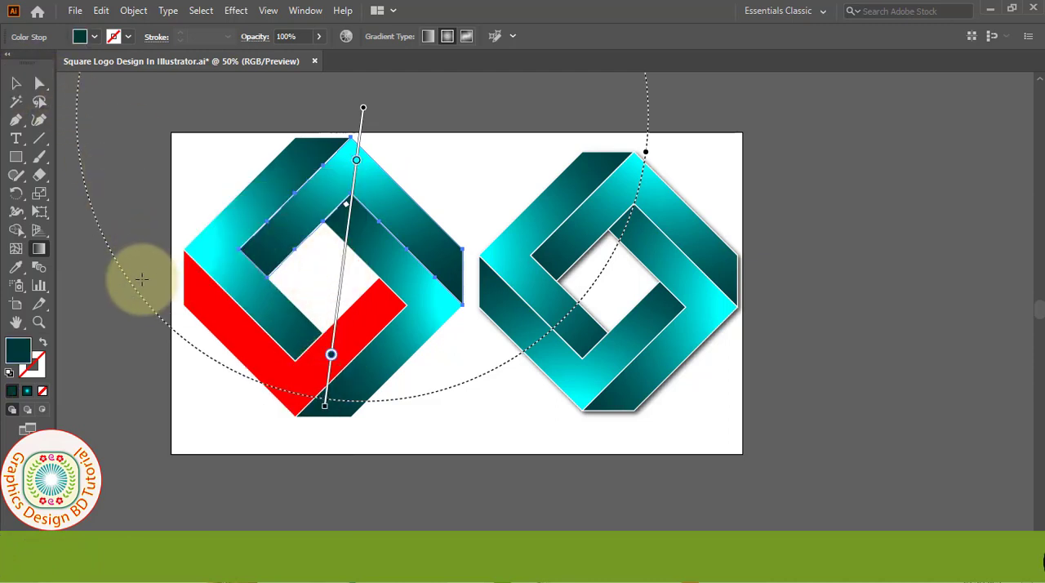
key(v)
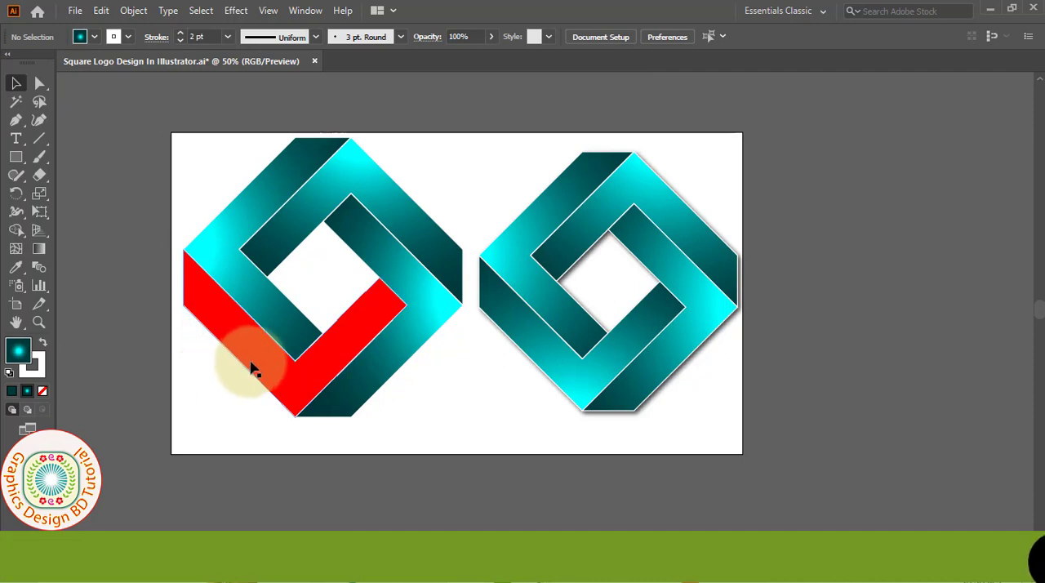
Step: Apply a radial gradient to the lower-left red band, running its gradient line from just below the bottom corner up past the logo's top
click(43, 254)
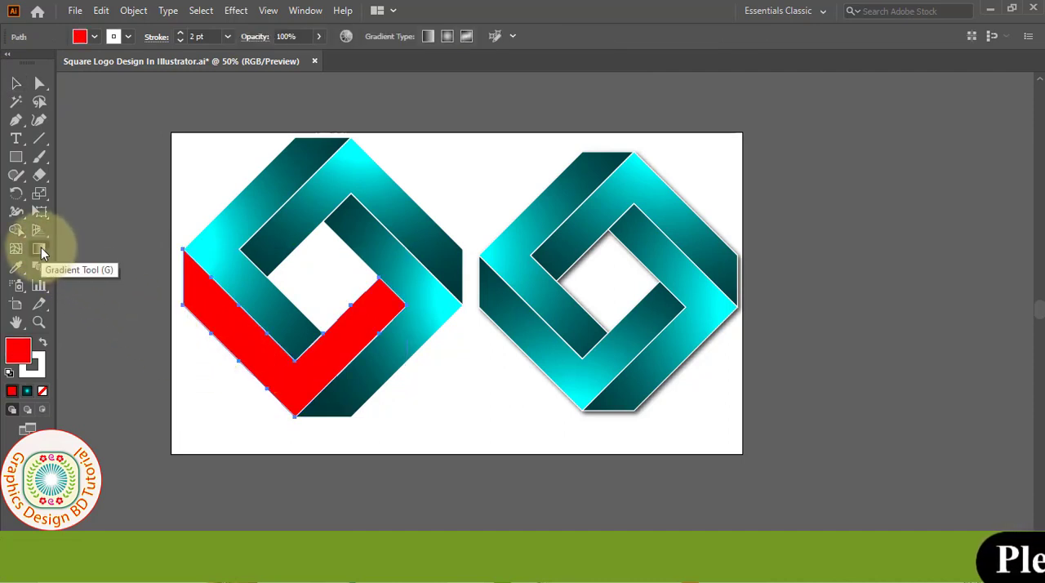
click(450, 39)
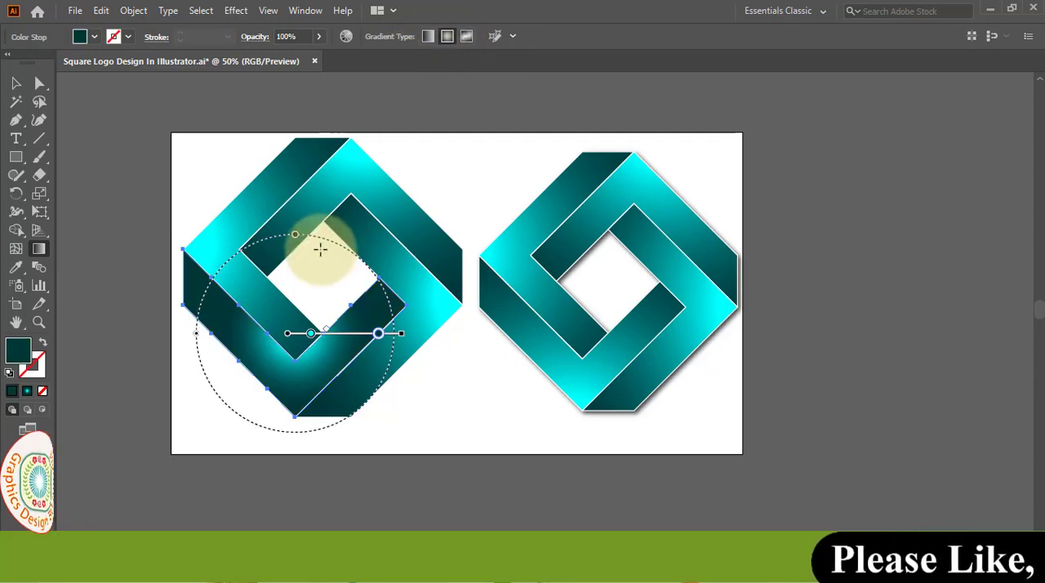
drag(256, 396, 355, 121)
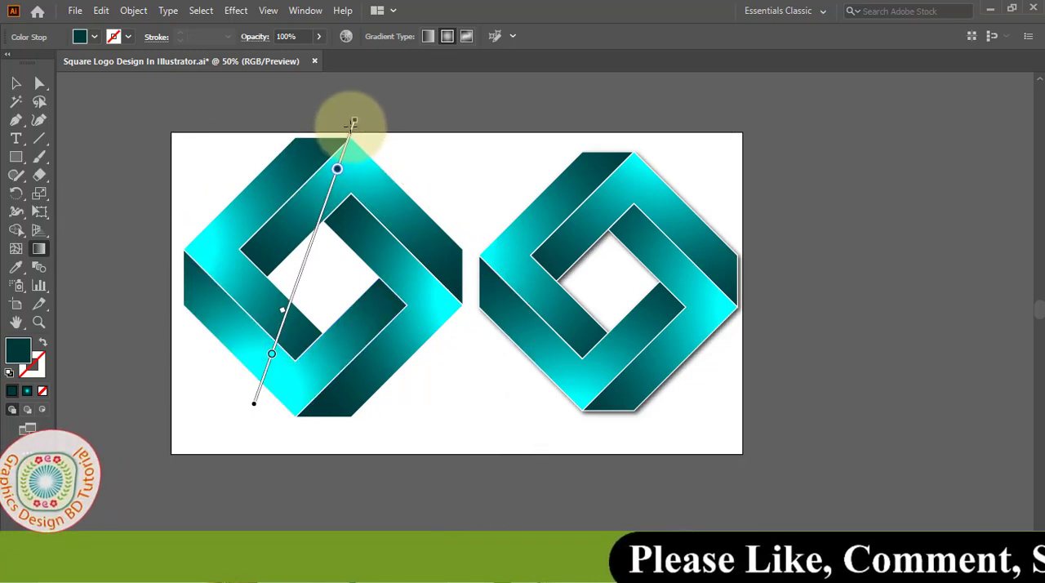
drag(296, 423, 328, 159)
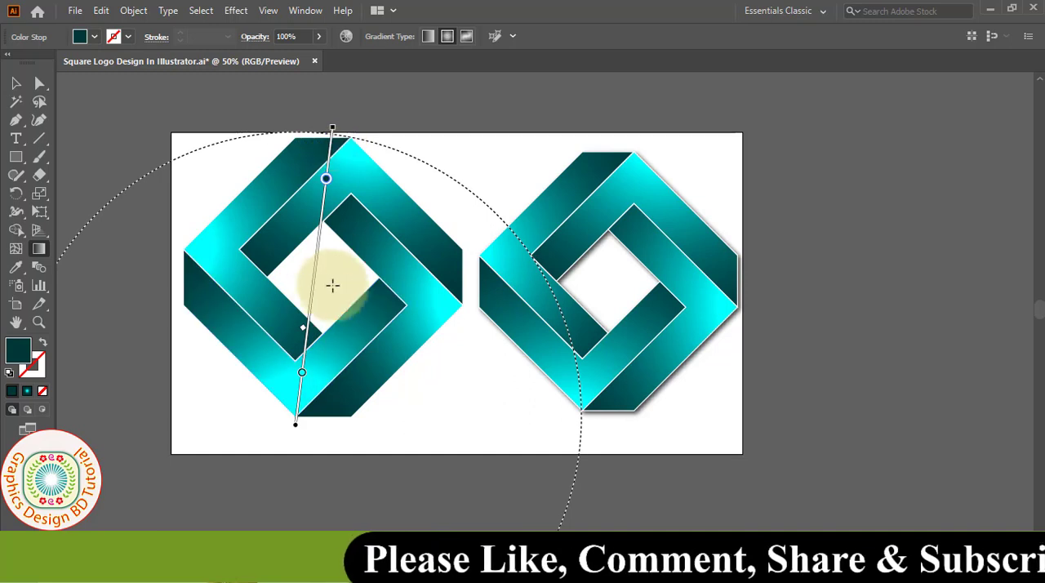
Step: Check the colour swatches and locations of the lower-left band's cyan and dark teal stops
double_click(301, 376)
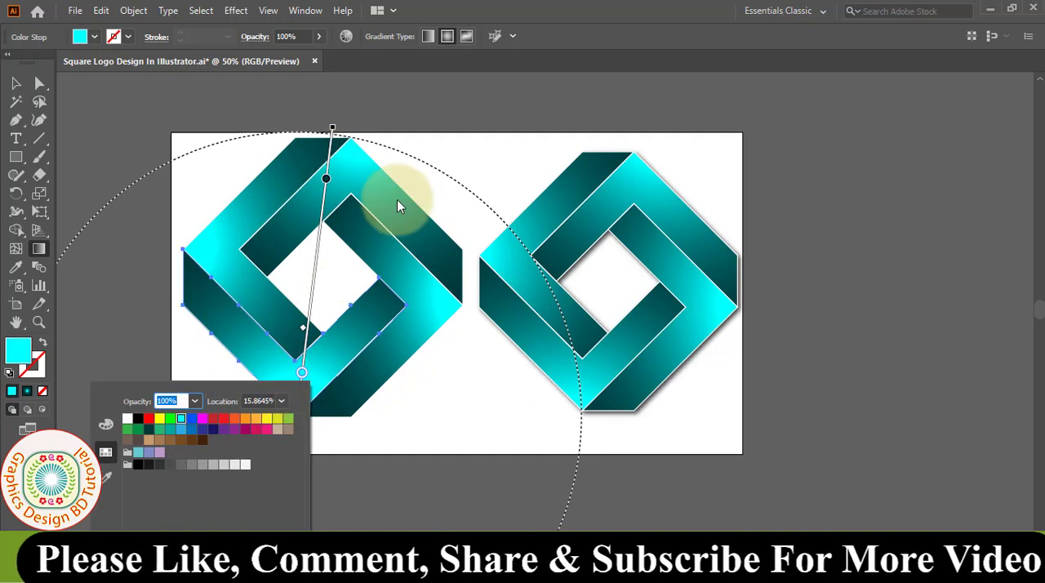
double_click(326, 179)
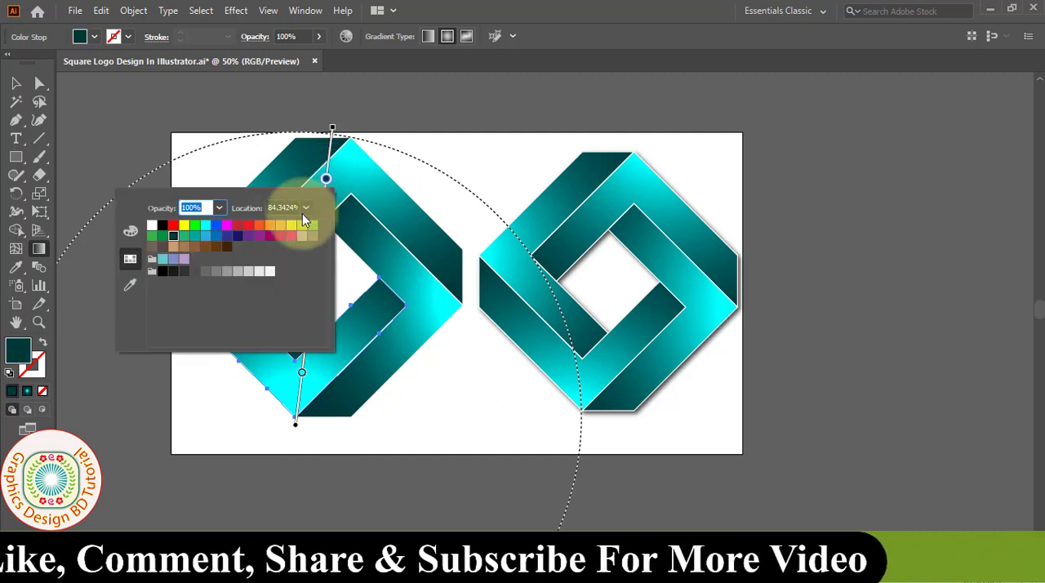
click(39, 91)
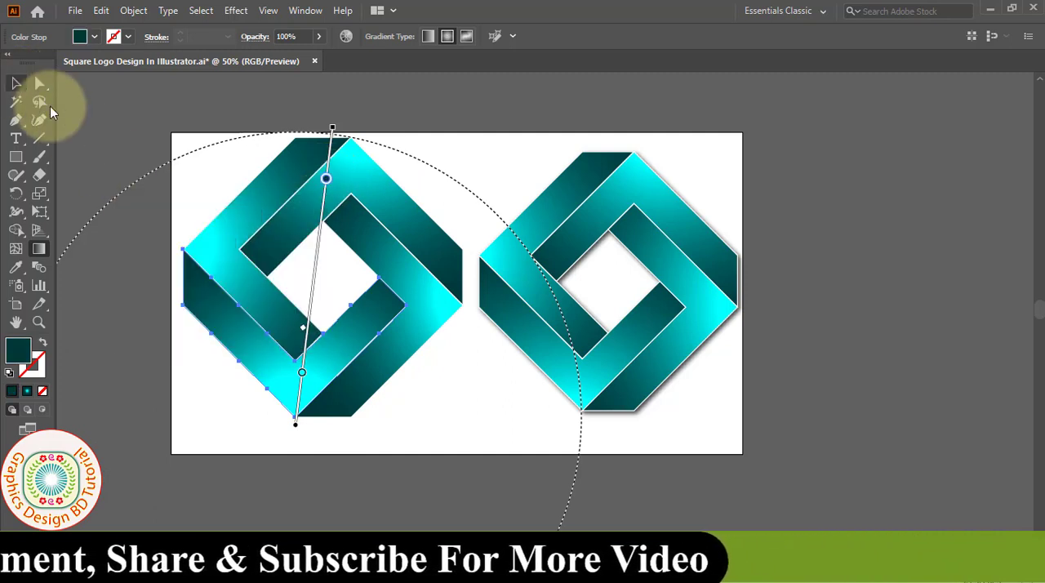
Step: Select the whole reference logo on the right half of the artboard and delete it
click(15, 83)
drag(727, 122, 506, 431)
key(Delete)
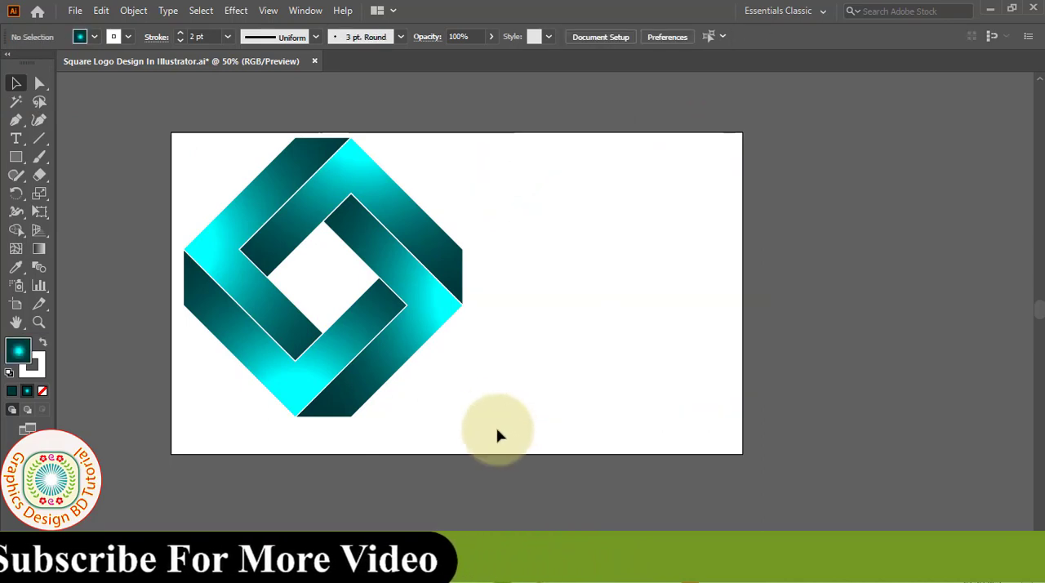
Step: Move all the logo's bands together to the middle of the artboard and group them
drag(501, 148, 195, 445)
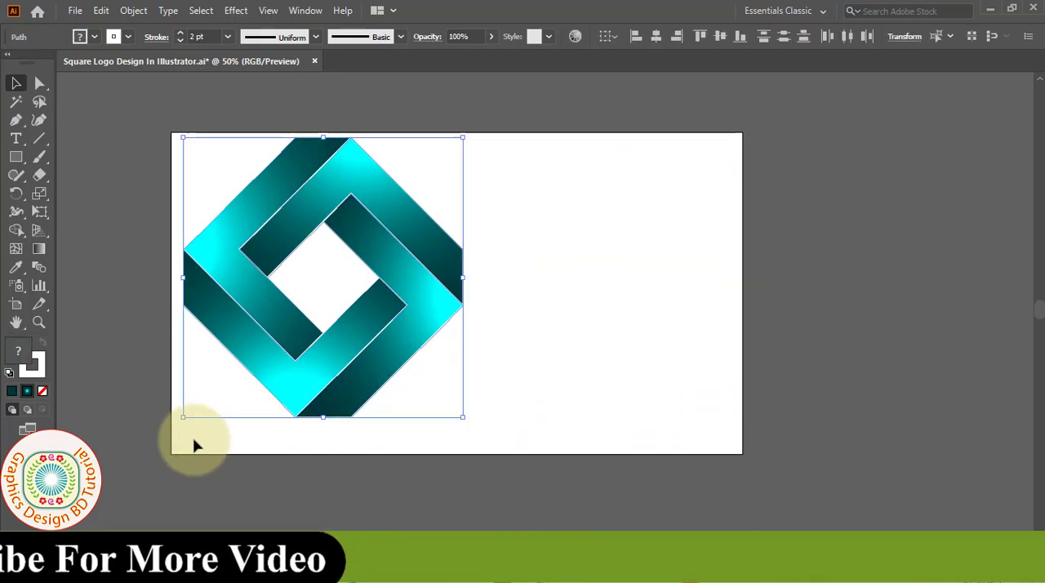
drag(290, 367, 445, 380)
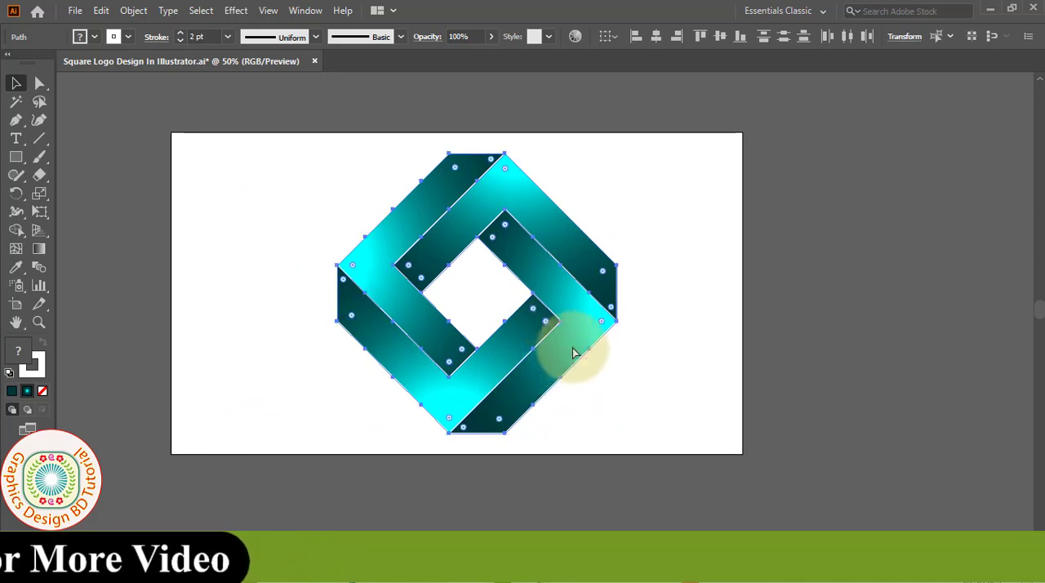
ctrl+click(545, 321)
drag(540, 301, 571, 334)
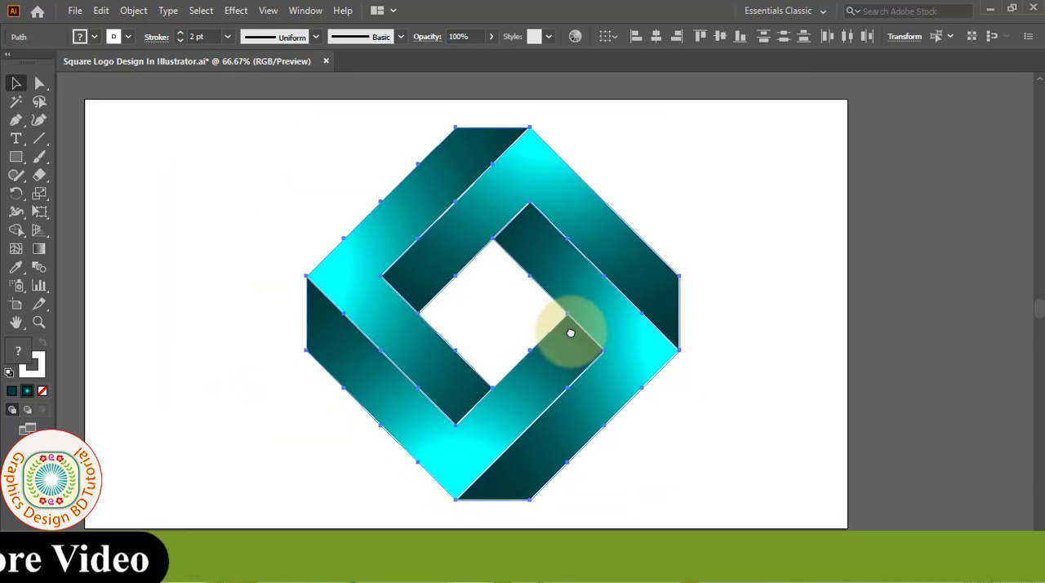
right_click(606, 311)
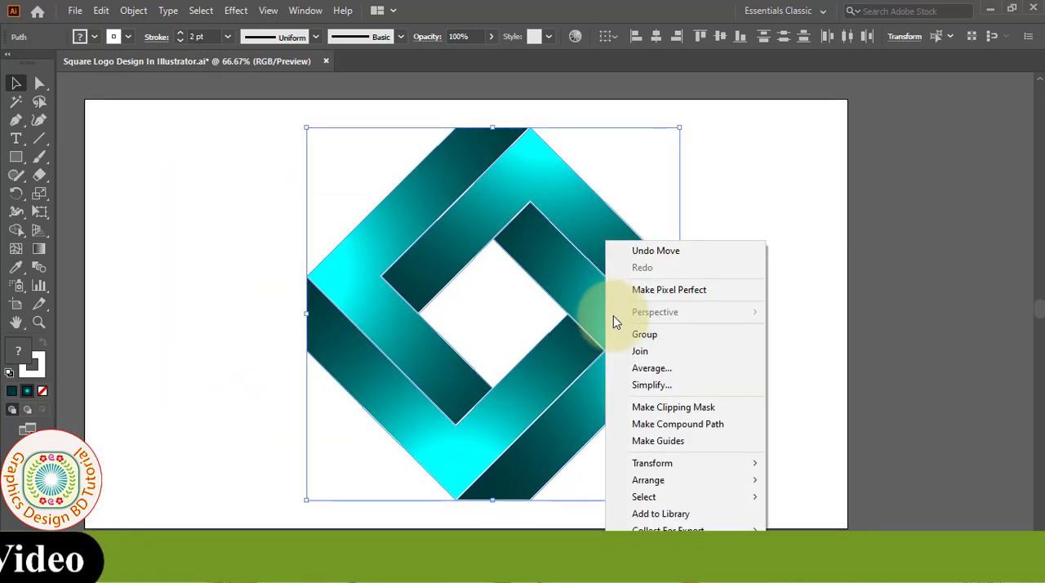
click(644, 335)
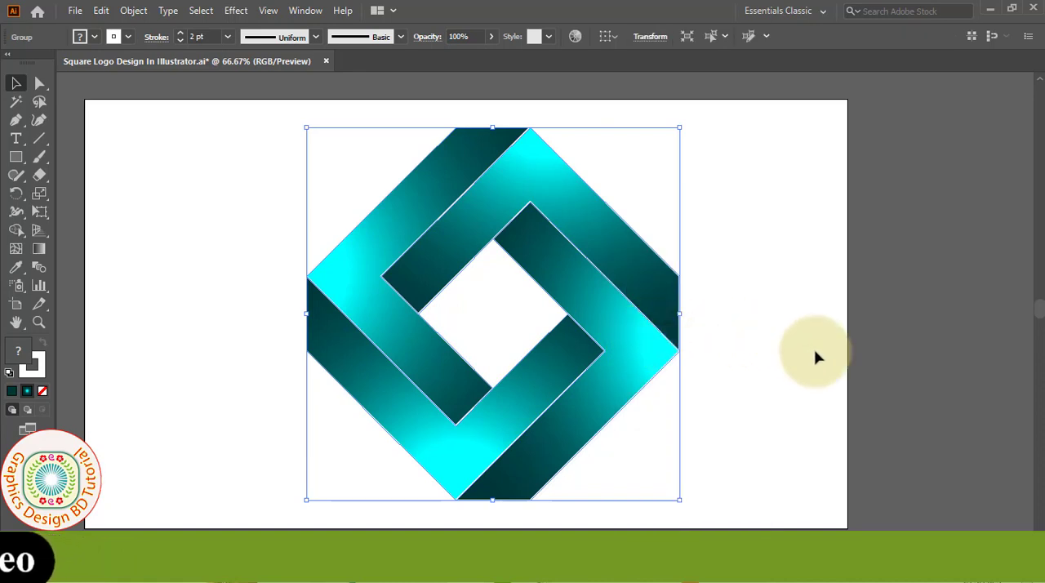
Step: Add a Drop Shadow effect to the grouped logo using Multiply mode, 75% opacity, 5 px X and Y offsets and 5 px blur
click(236, 13)
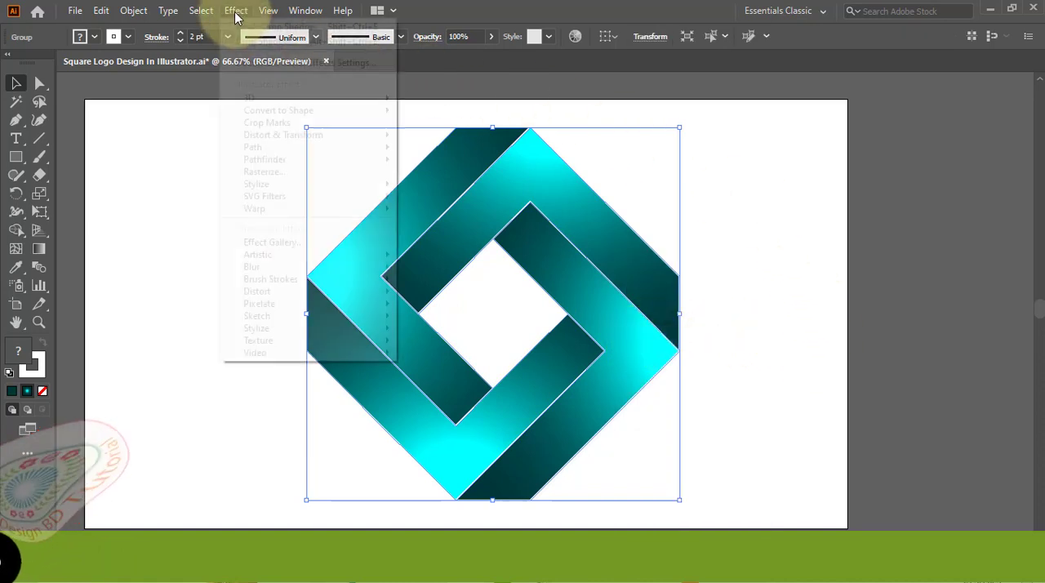
mouse_move(269, 184)
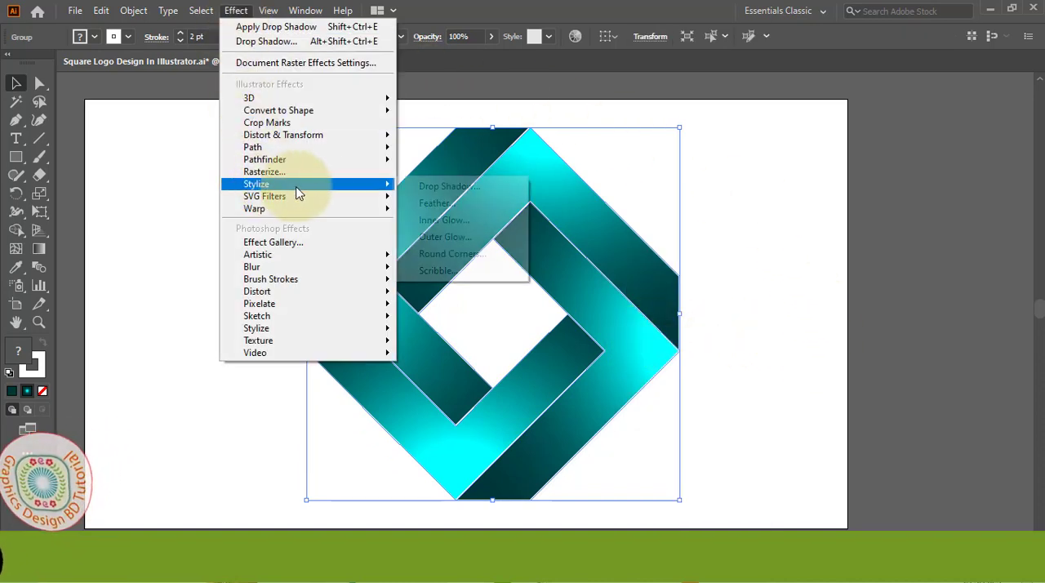
click(441, 188)
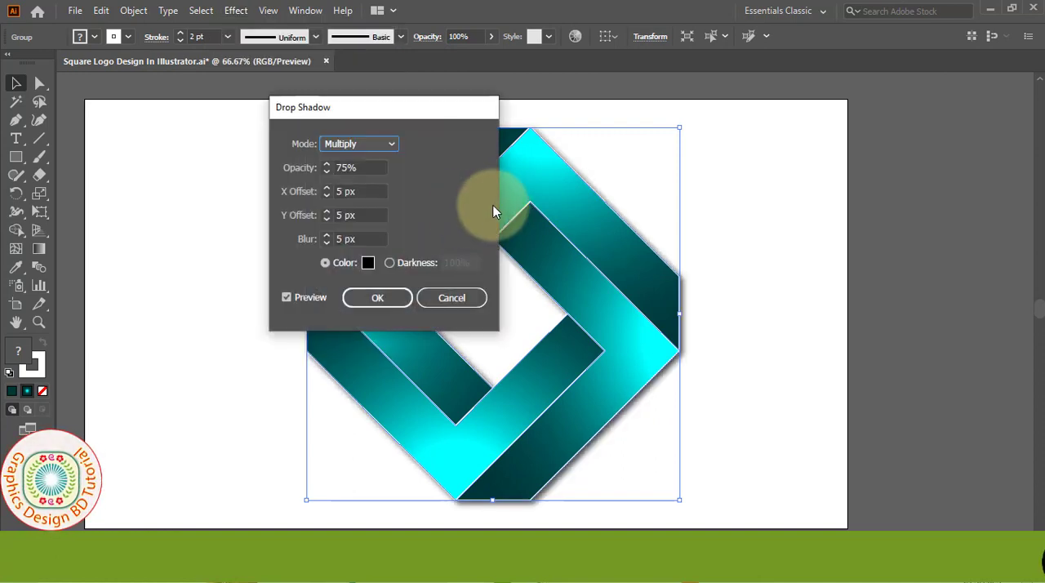
drag(413, 111, 845, 151)
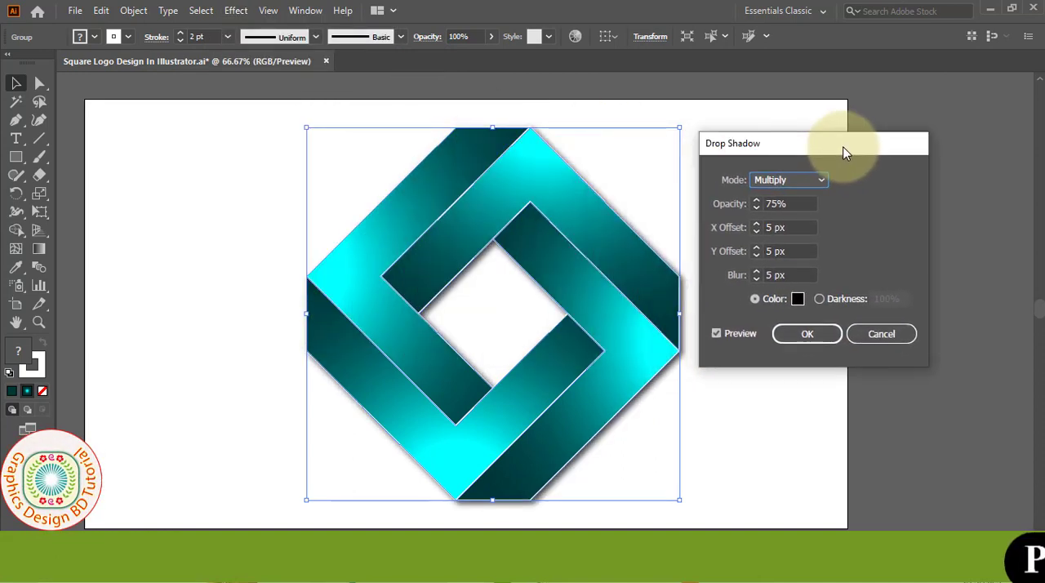
drag(803, 225, 759, 276)
click(790, 275)
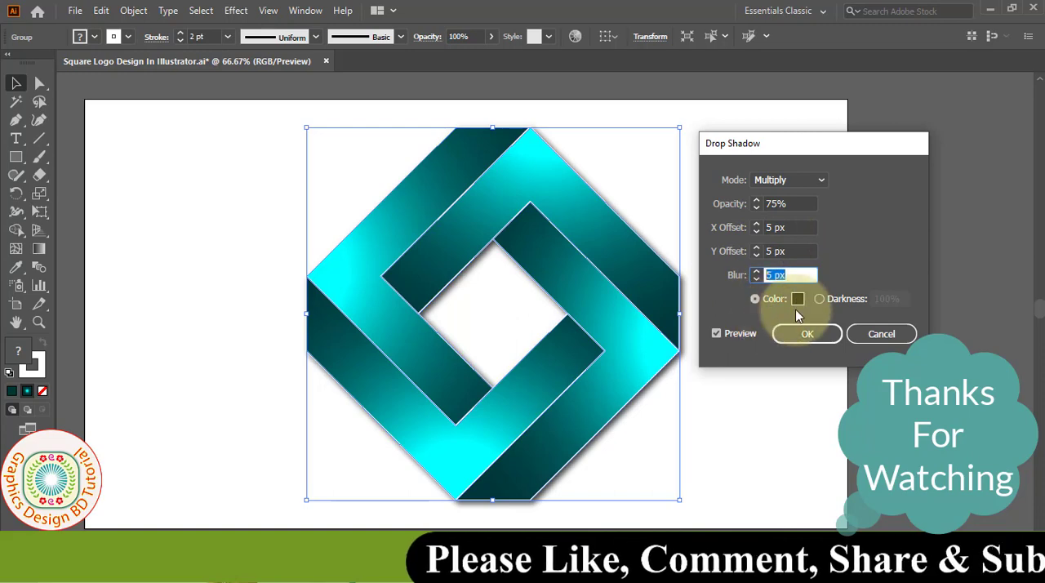
Step: Set the drop shadow's colour to near-black 070707 and apply the effect to the logo
click(798, 300)
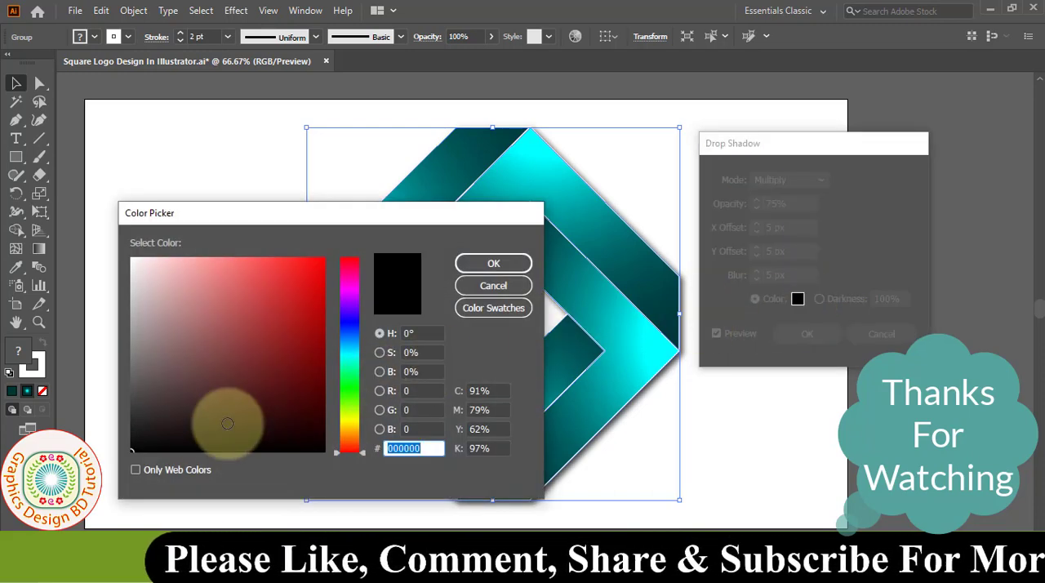
click(136, 447)
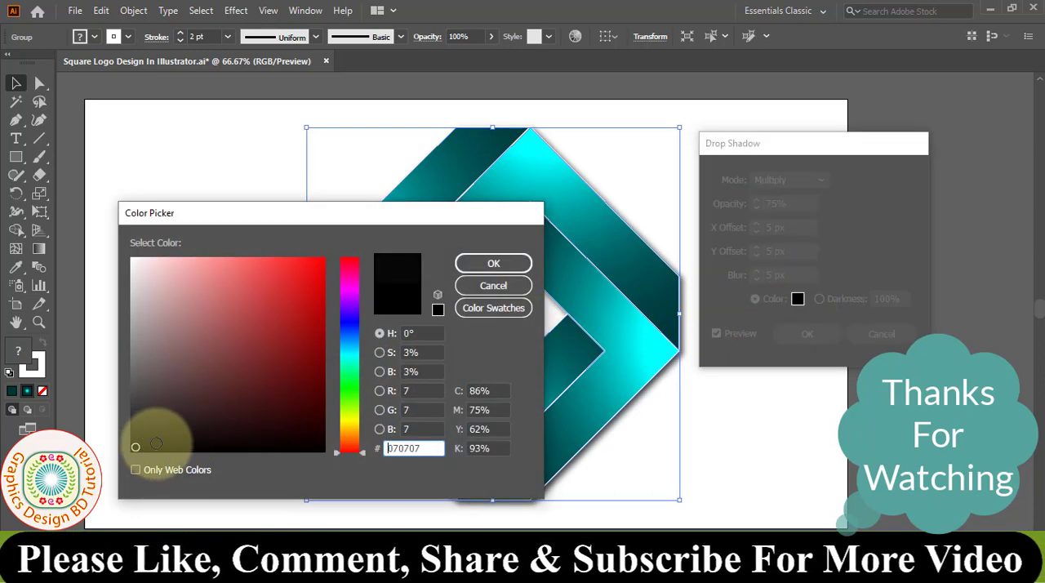
click(513, 266)
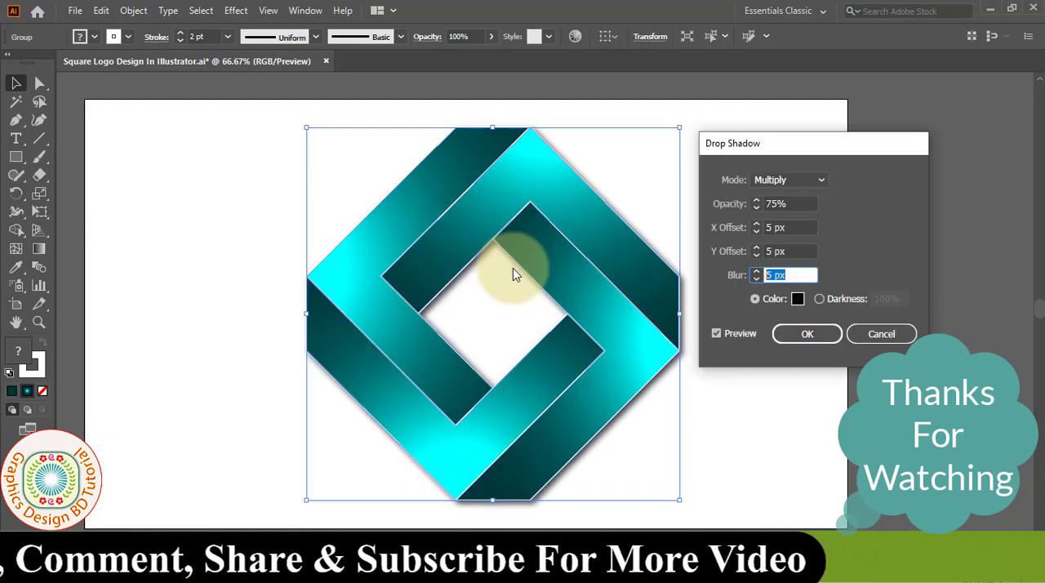
click(812, 338)
Step: Deselect the finished logo and save the document under its existing file name
click(231, 215)
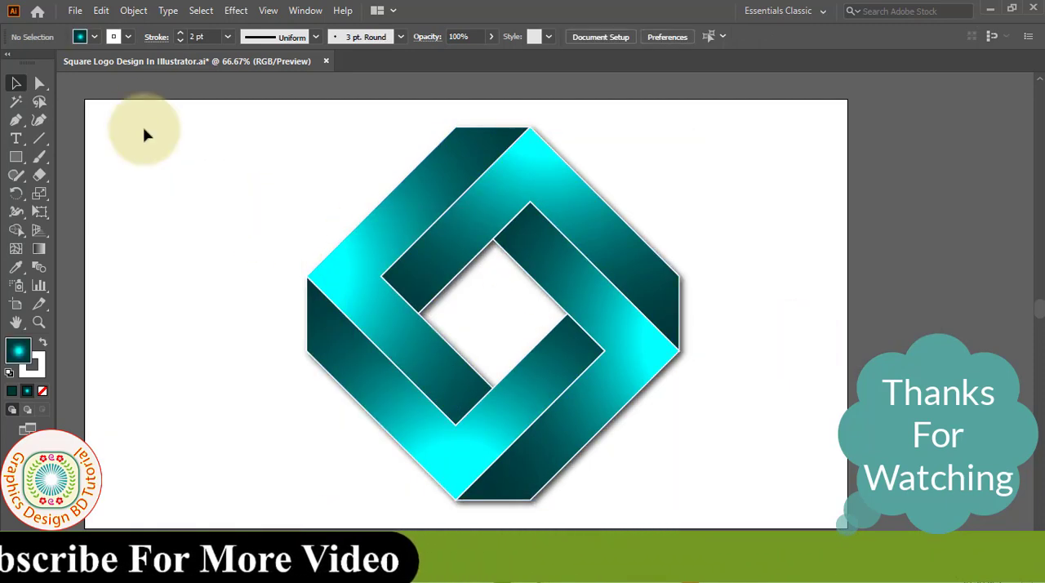
click(80, 15)
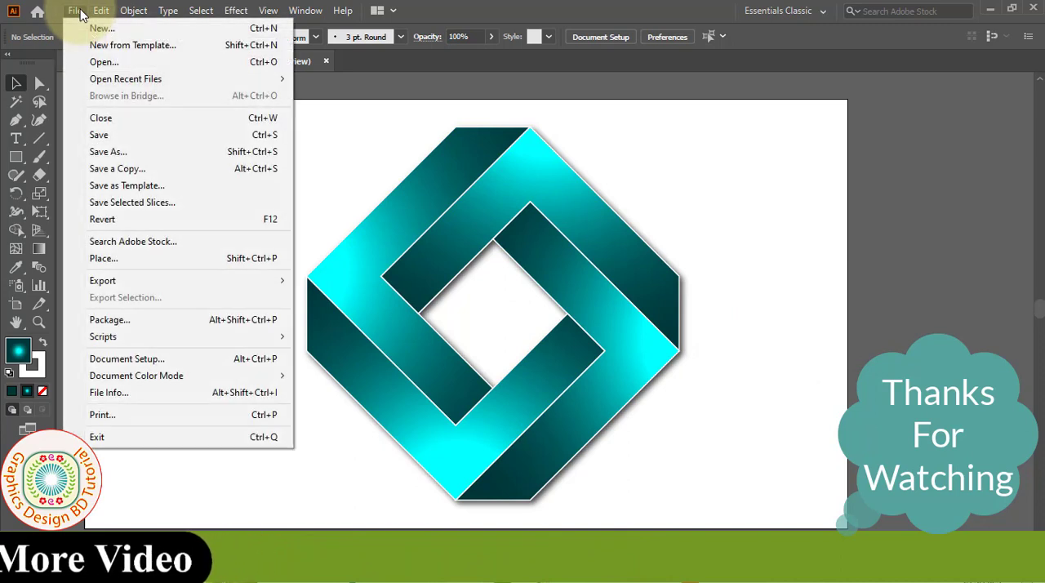
click(99, 137)
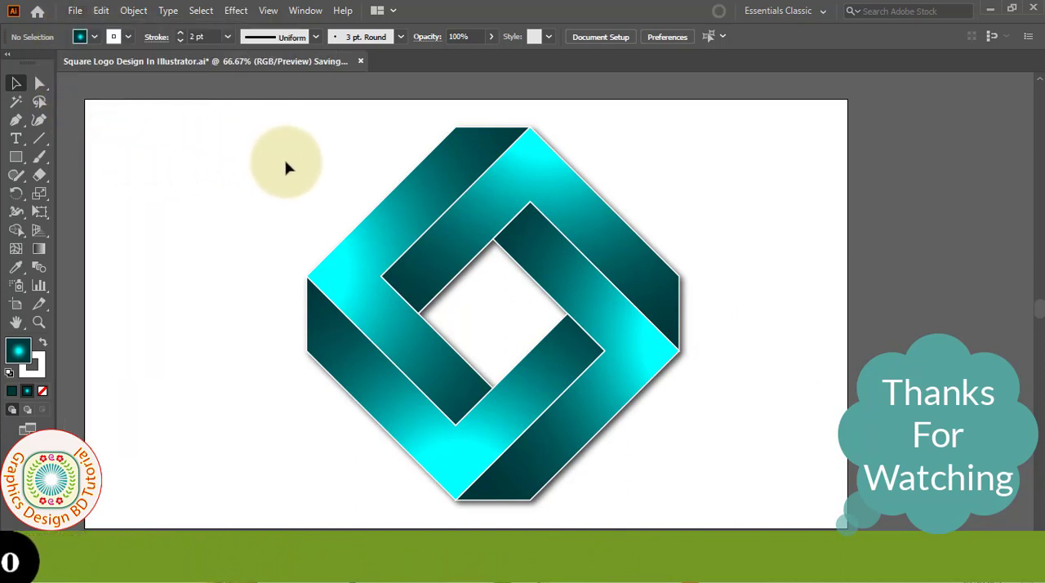